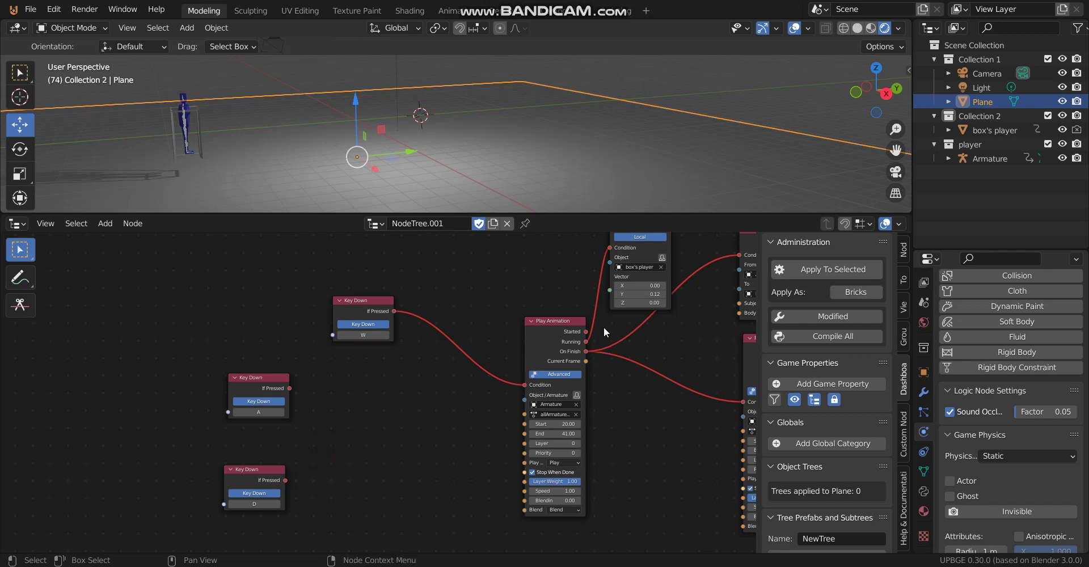
pyautogui.scroll(1, 548, 298)
pyautogui.moveTo(564, 271); pyautogui.dragTo(568, 330, button='middle')
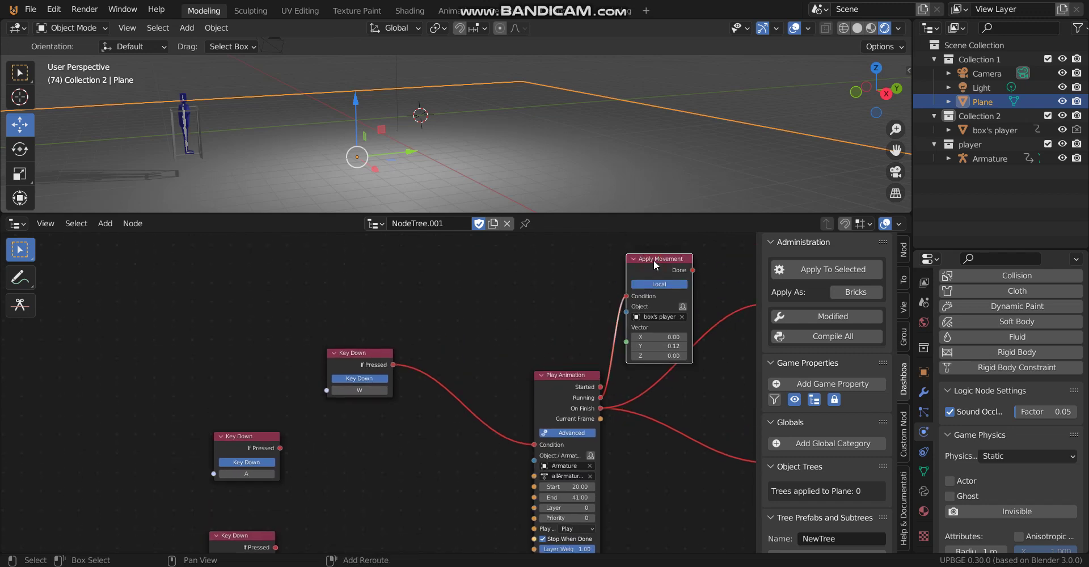
pyautogui.hotkey('shift', 'd')
pyautogui.click(347, 440)
pyautogui.moveTo(310, 434); pyautogui.dragTo(311, 399, button='middle')
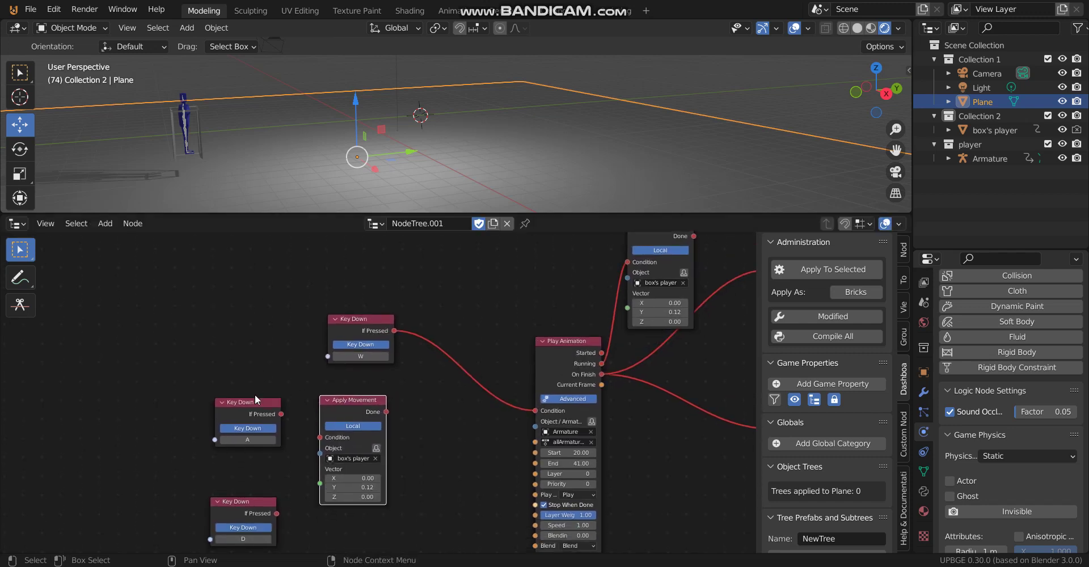
pyautogui.moveTo(281, 414); pyautogui.dragTo(320, 437)
pyautogui.moveTo(288, 458); pyautogui.dragTo(291, 404, button='middle')
pyautogui.hotkey('shift', 'd')
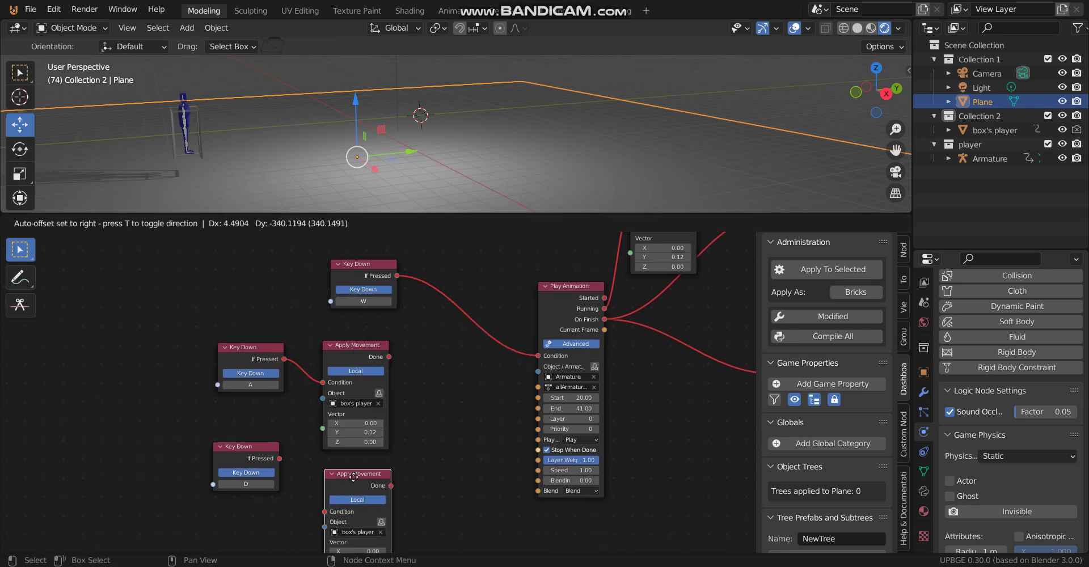
pyautogui.click(356, 477)
pyautogui.press('x')
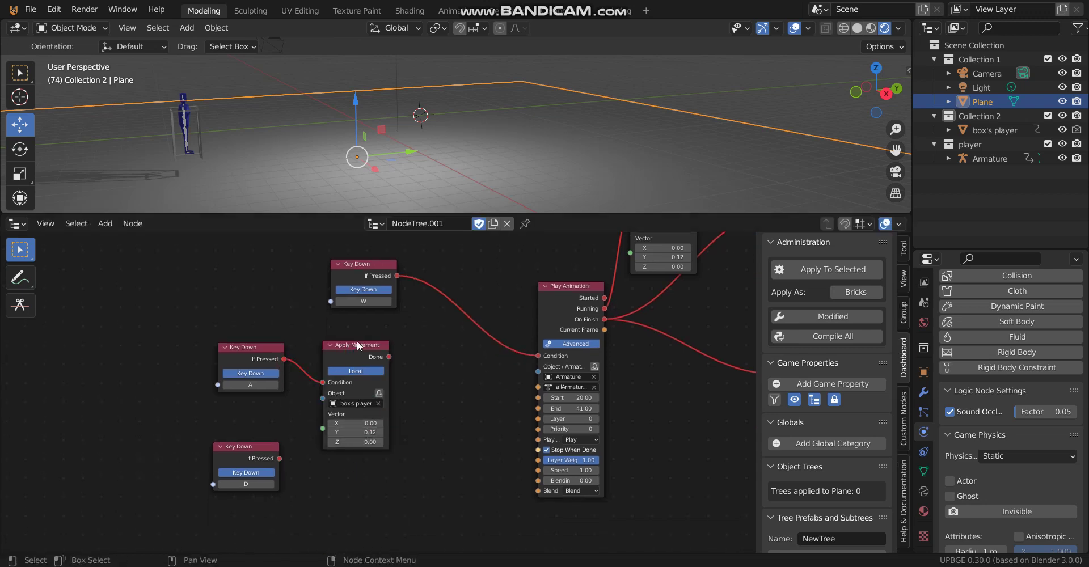
# - Add an Apply Rotation node beside the A Key Down node and link that node's If Pressed output to its Condition
pyautogui.hotkey('shift', 'a')
pyautogui.moveTo(338, 367)
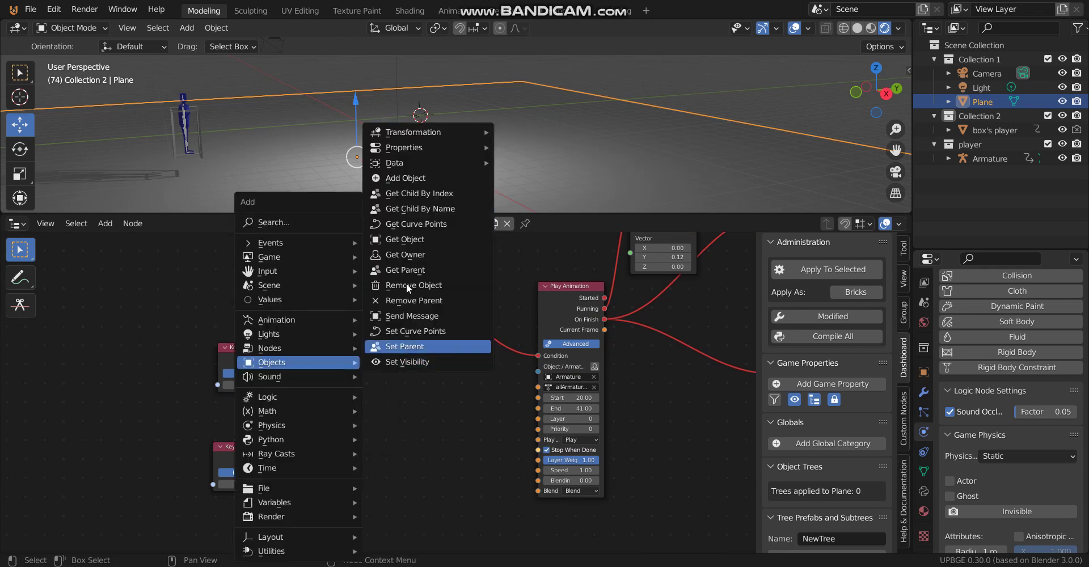
pyautogui.moveTo(427, 134)
pyautogui.click(544, 194)
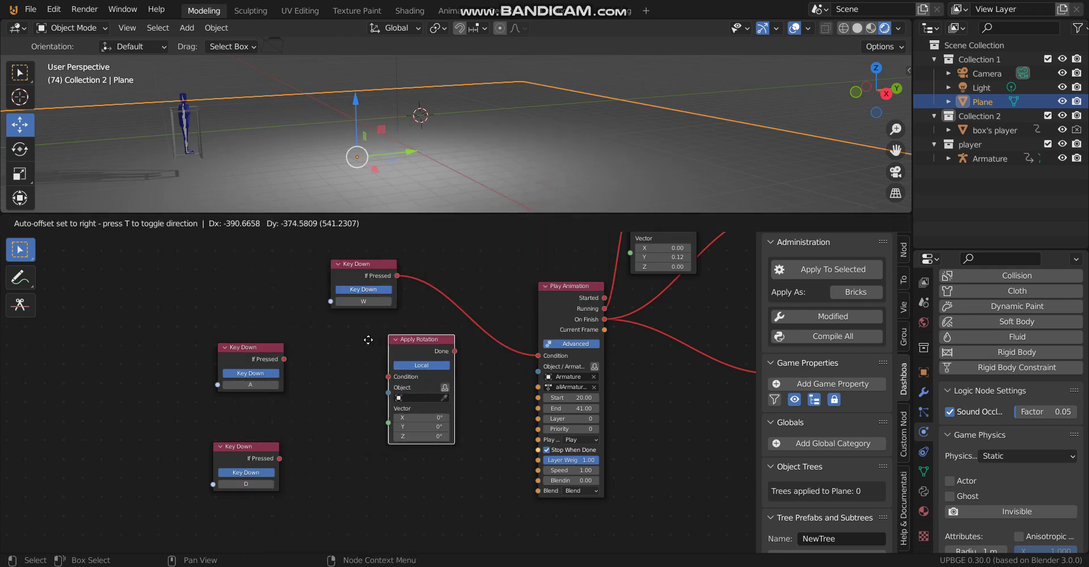
pyautogui.click(339, 336)
pyautogui.moveTo(284, 359); pyautogui.dragTo(340, 376)
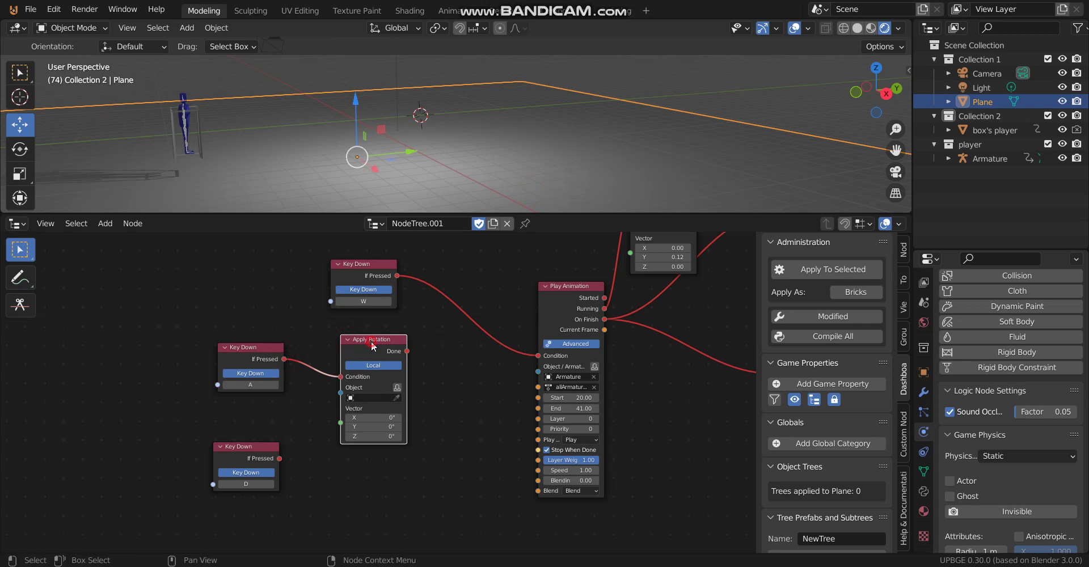
# - Duplicate the Apply Rotation node below the original and link the D Key Down node's If Pressed output to its Condition
pyautogui.hotkey('shift', 'd')
pyautogui.click(367, 462)
pyautogui.moveTo(281, 458); pyautogui.dragTo(336, 498)
# - Set box's player as the object of both Apply Rotation nodes, with Z at -2° for the A node and 2° for the D node
pyautogui.click(397, 398)
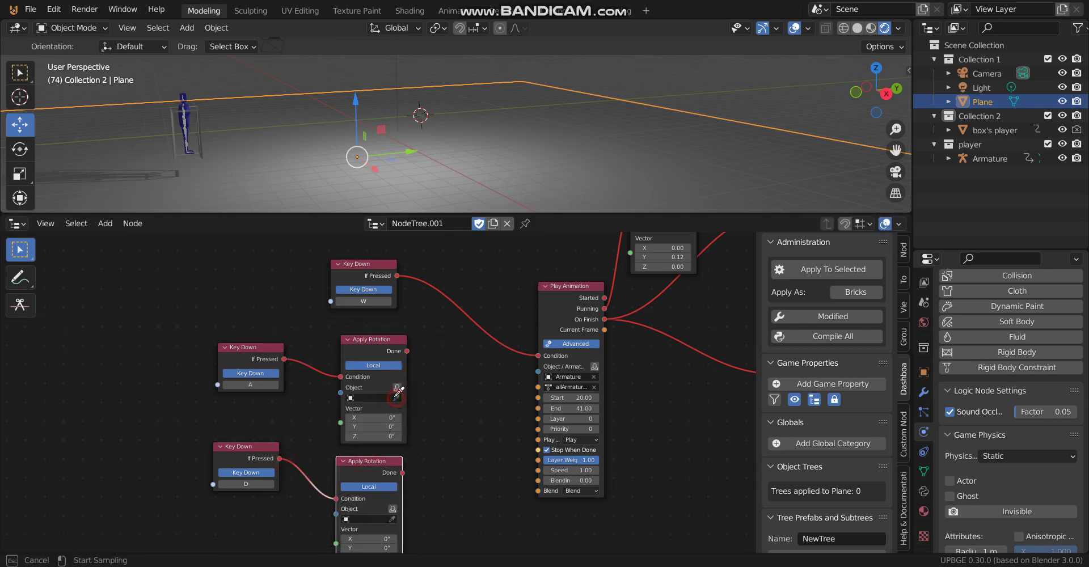
pyautogui.click(206, 125)
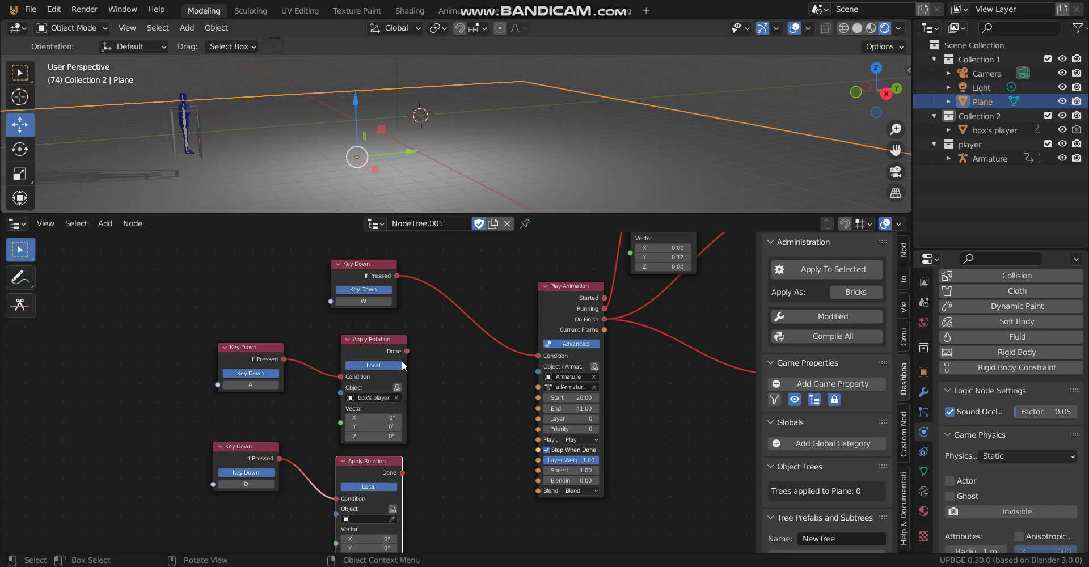
pyautogui.click(392, 518)
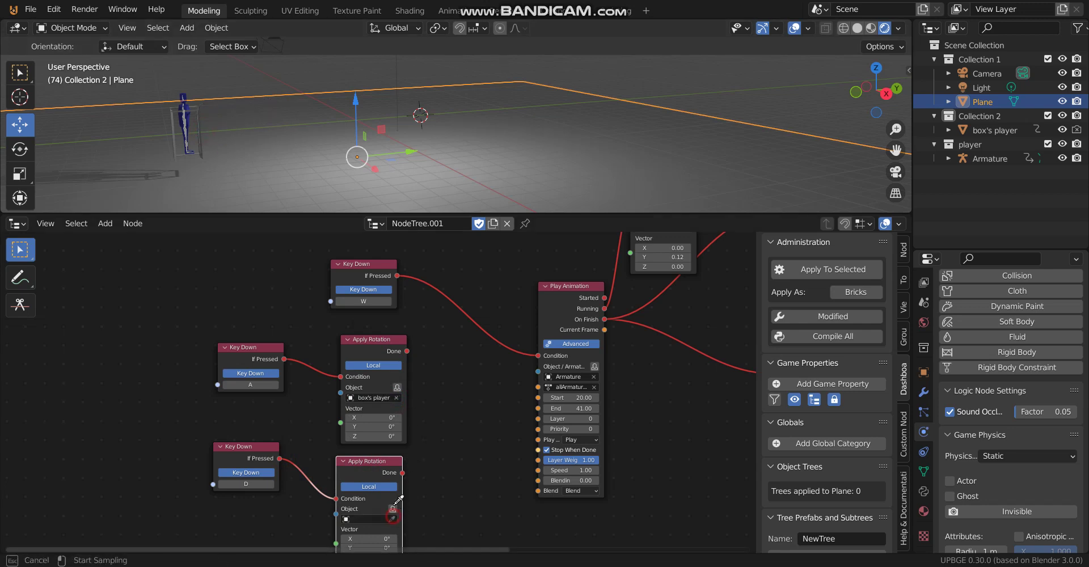
pyautogui.click(202, 111)
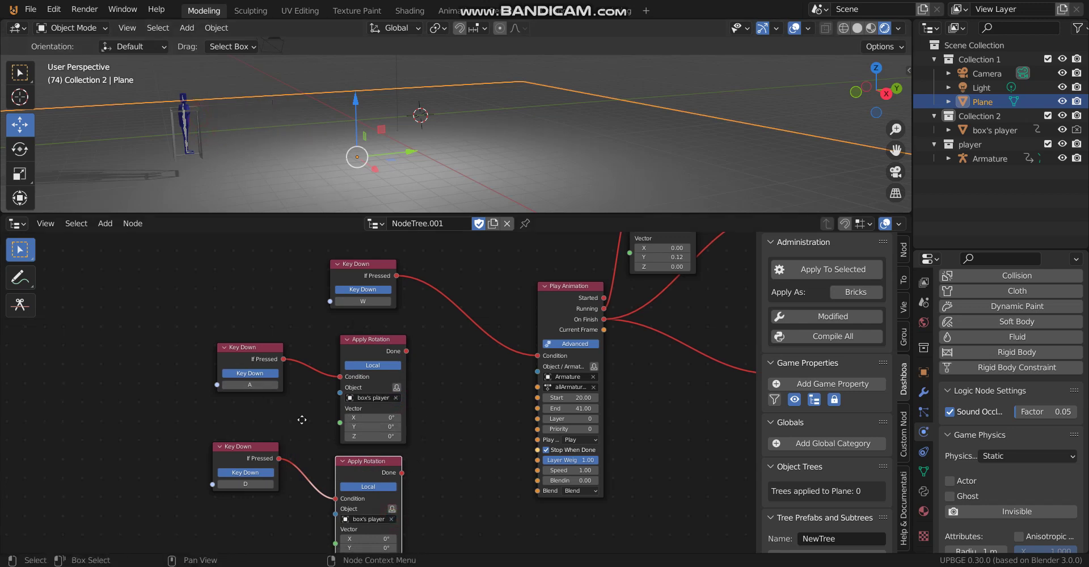
pyautogui.moveTo(364, 439); pyautogui.dragTo(324, 403, button='middle')
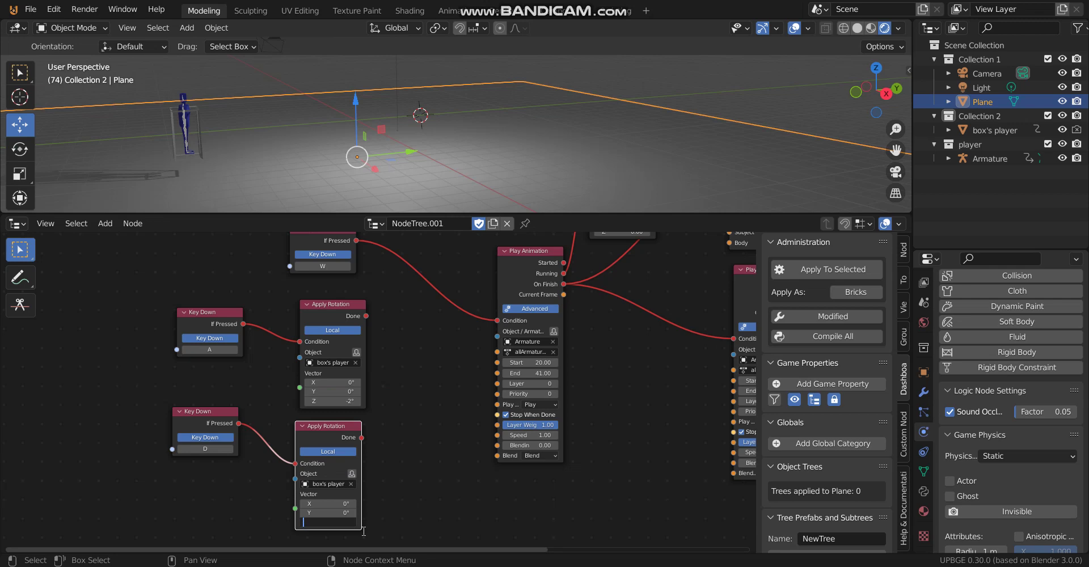
pyautogui.press('Return')
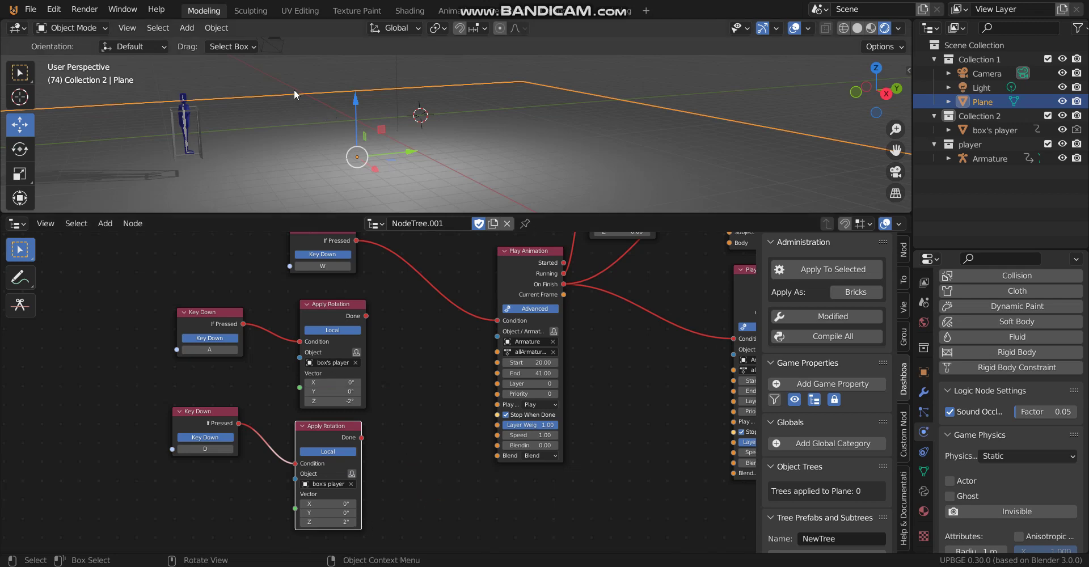
# - Test-run the game and swap the turning keys, assigning D to the -2° rotation and A to the 2° rotation
pyautogui.press('p')
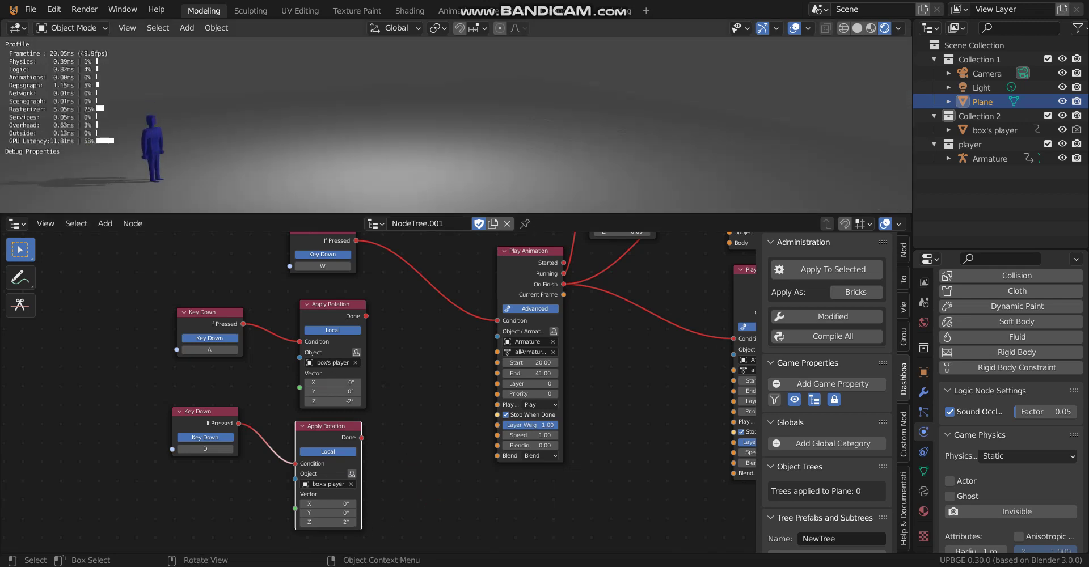
pyautogui.press('Escape')
pyautogui.click(225, 349)
pyautogui.press('d')
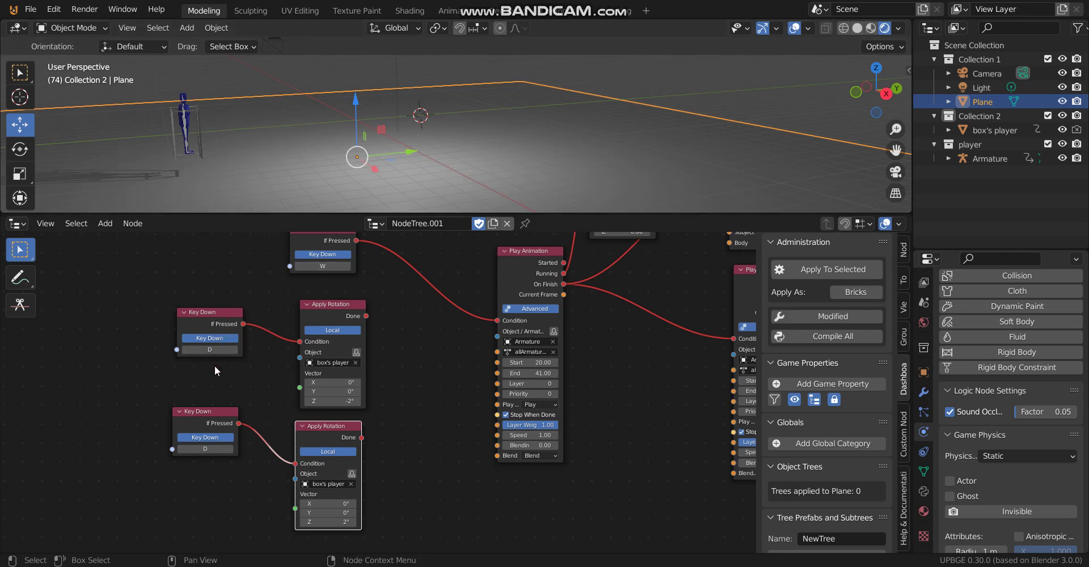
pyautogui.click(212, 448)
pyautogui.press('a')
pyautogui.click(210, 471)
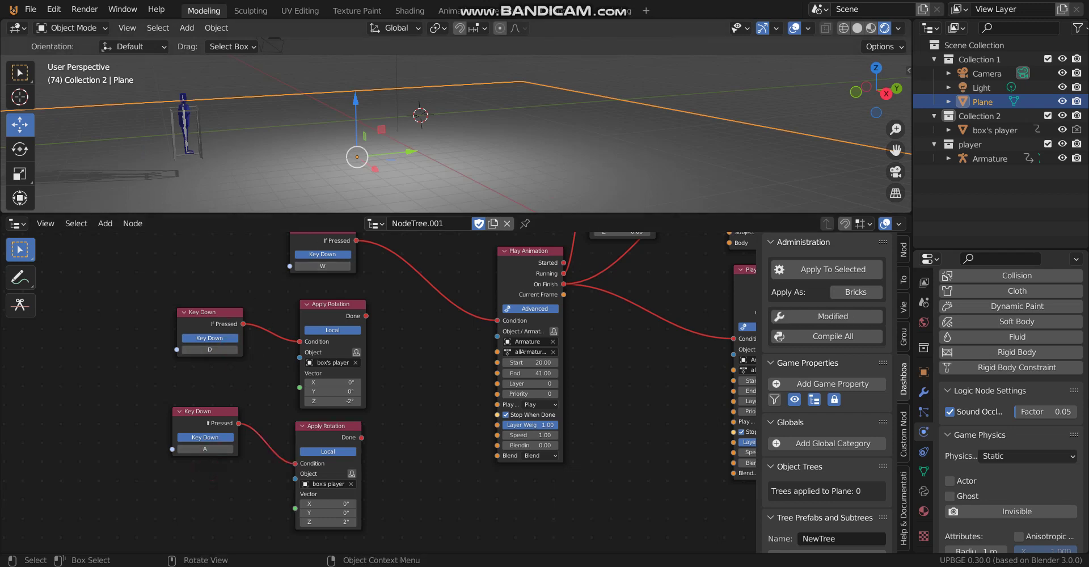
# - Run the game twice to check the character's forward movement, turning and stop animation
pyautogui.press('p')
pyautogui.press('w')
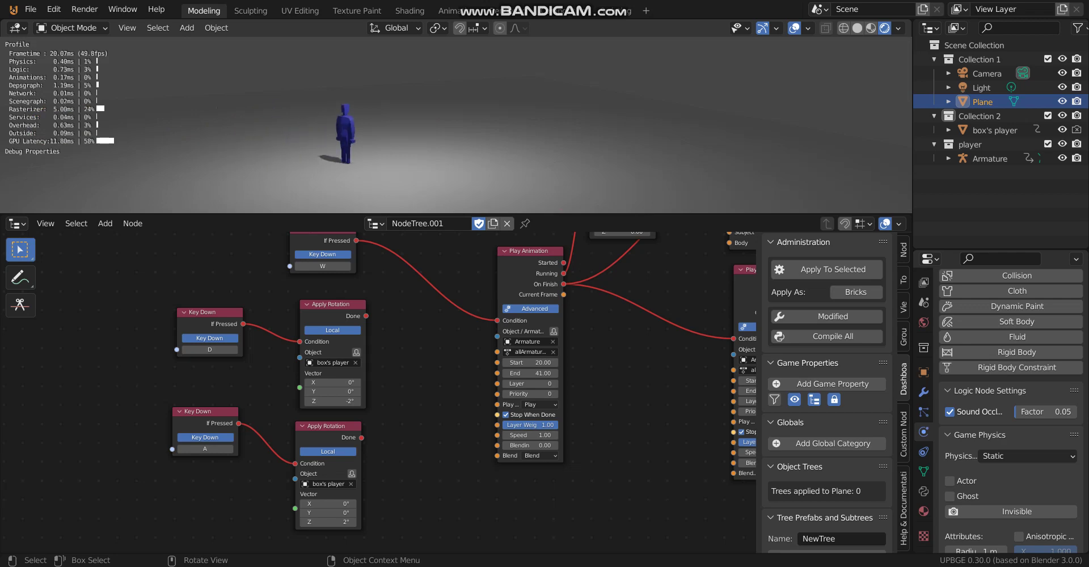
pyautogui.press('Escape')
pyautogui.moveTo(474, 292); pyautogui.dragTo(444, 367, button='middle')
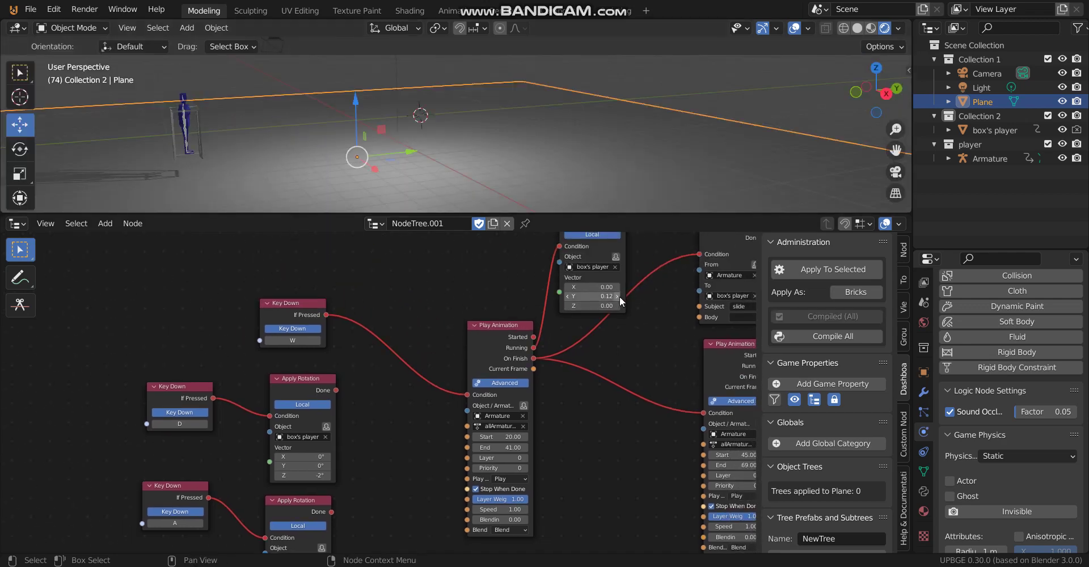
pyautogui.scroll(-2, 346, 351)
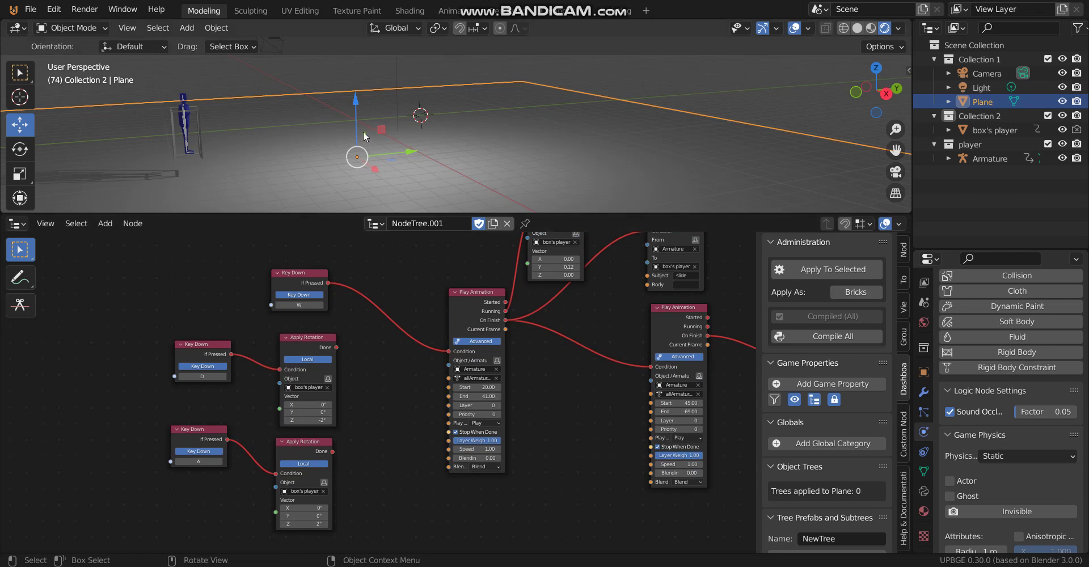
pyautogui.press('p')
pyautogui.press('w')
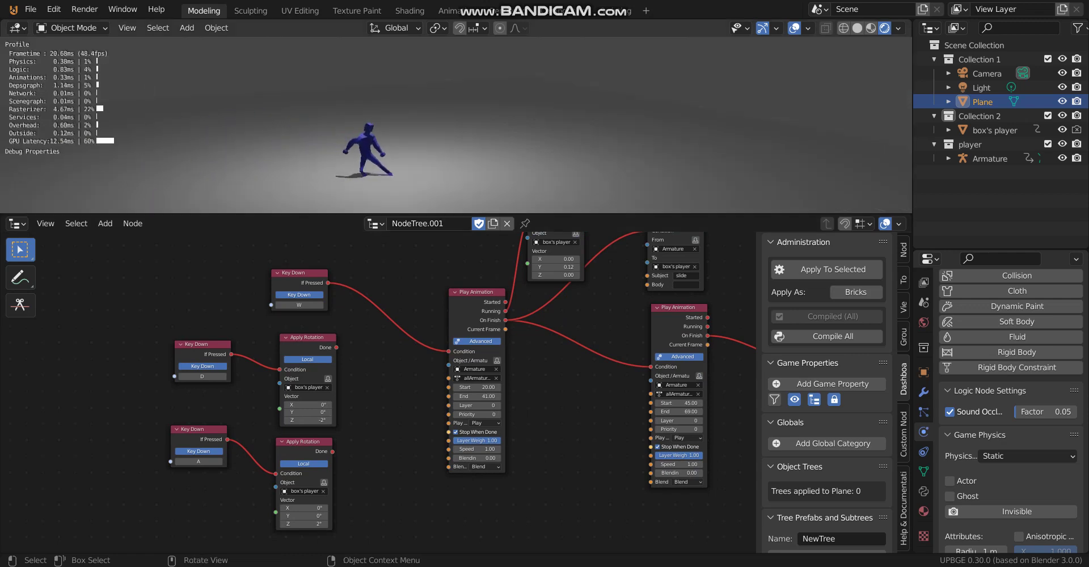
pyautogui.press('Escape')
# - Add a logic And node above the first Play Animation node
pyautogui.moveTo(278, 359); pyautogui.dragTo(236, 408, button='middle')
pyautogui.moveTo(249, 323); pyautogui.dragTo(196, 309)
pyautogui.hotkey('shift', 'a')
pyautogui.moveTo(241, 269)
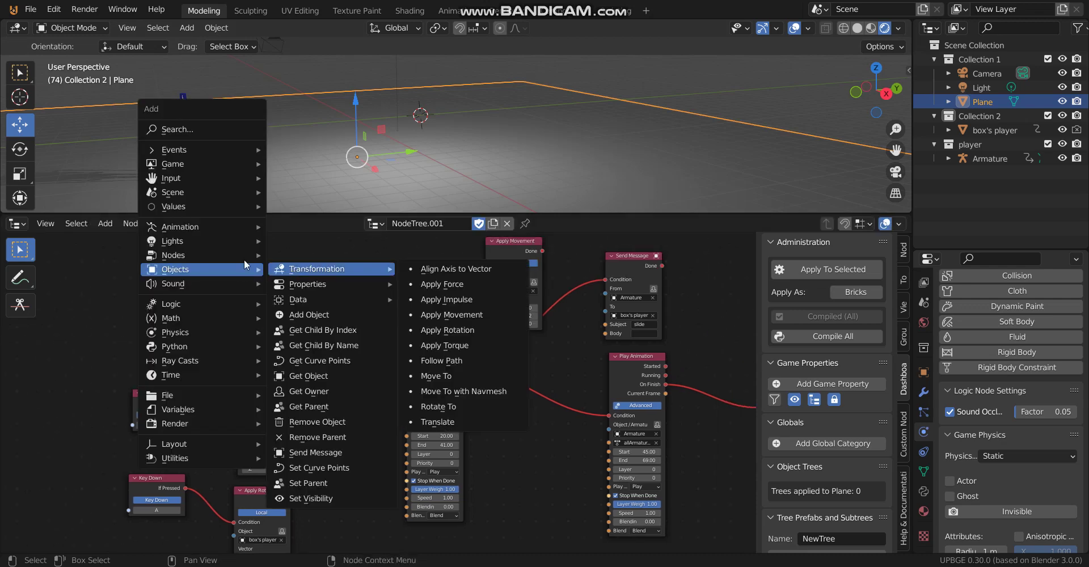
pyautogui.moveTo(260, 312)
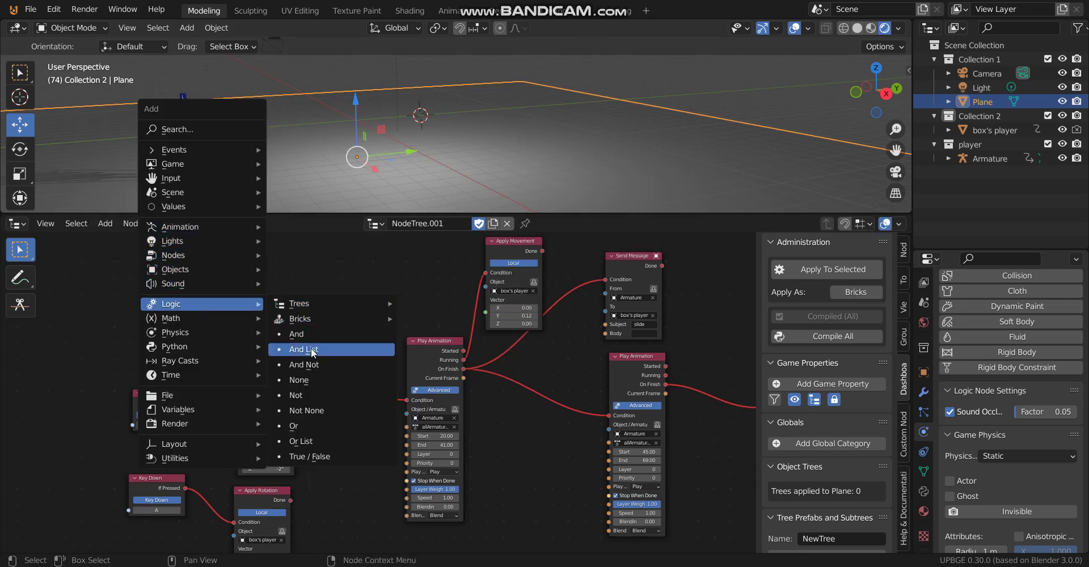
pyautogui.click(328, 334)
pyautogui.click(380, 301)
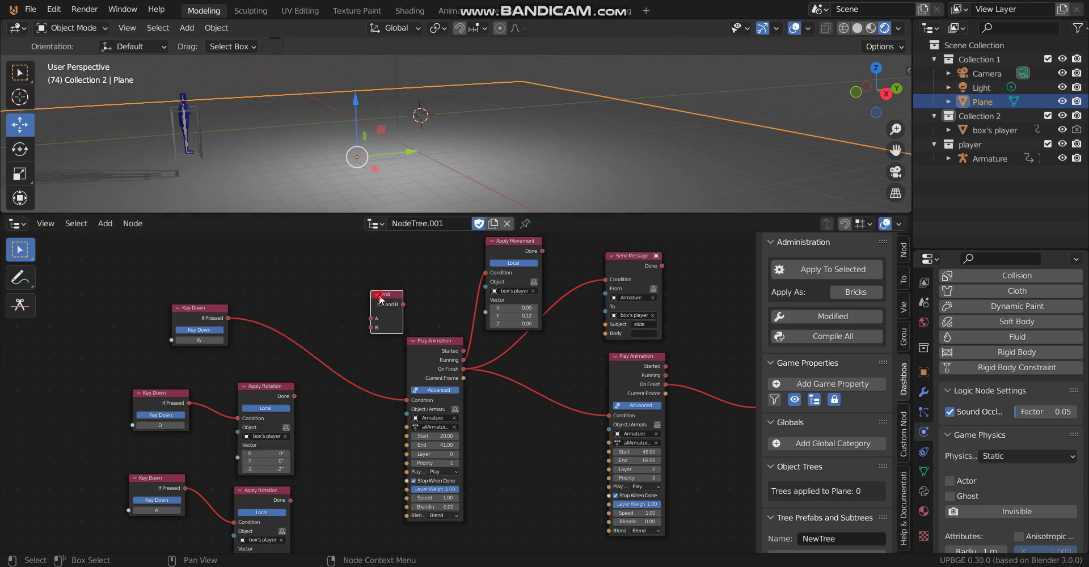
# - Add a logic Not node above and between the W Key Down node and the And node
pyautogui.hotkey('shift', 'a')
pyautogui.moveTo(305, 296)
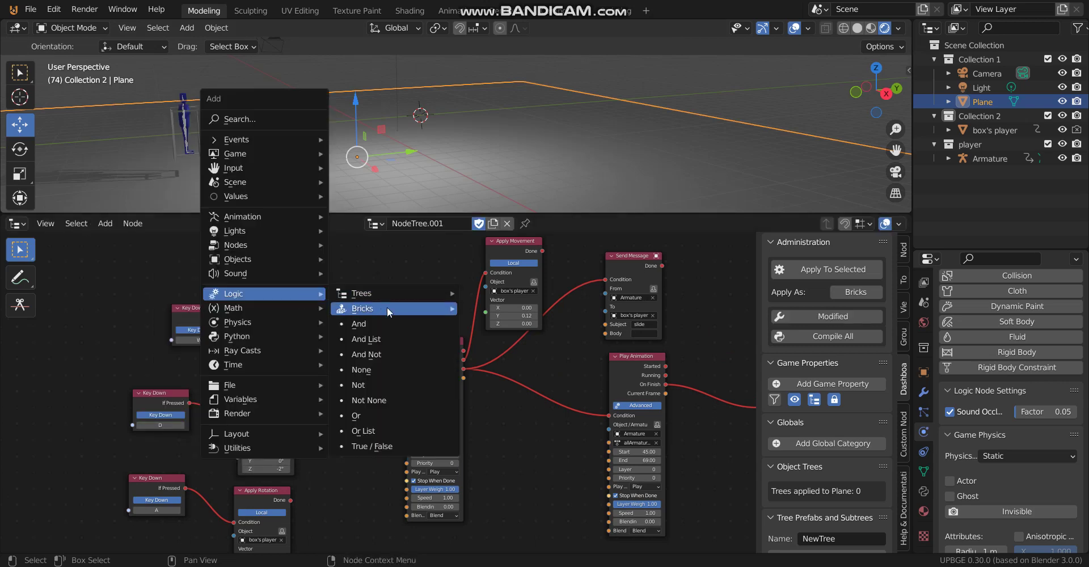
pyautogui.click(362, 385)
pyautogui.click(286, 275)
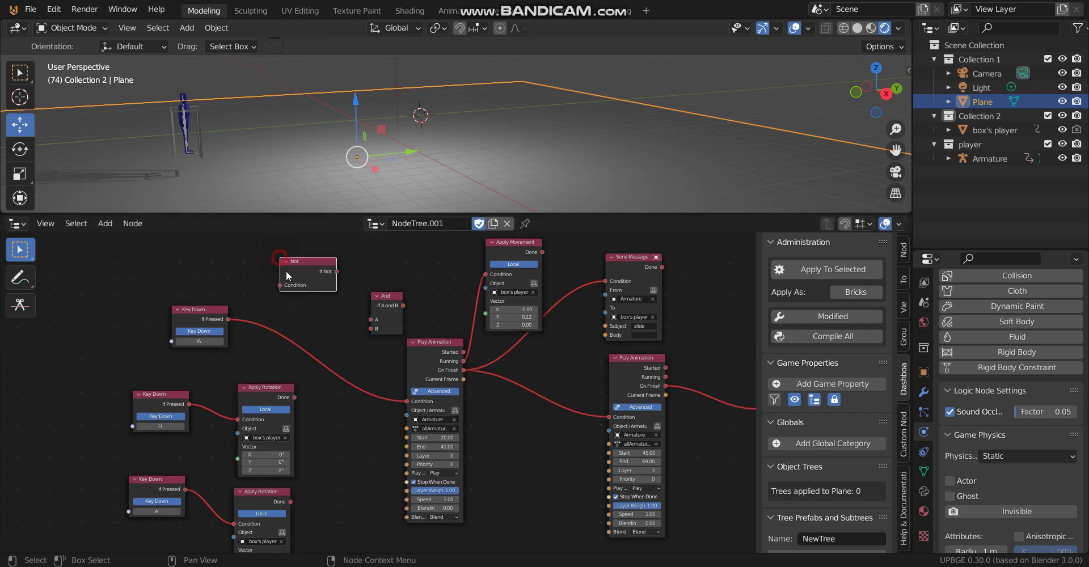
# - Link the W Key Down output to the Not node's Condition and the Not output to input A of the And node
pyautogui.moveTo(268, 309); pyautogui.dragTo(261, 329, button='middle')
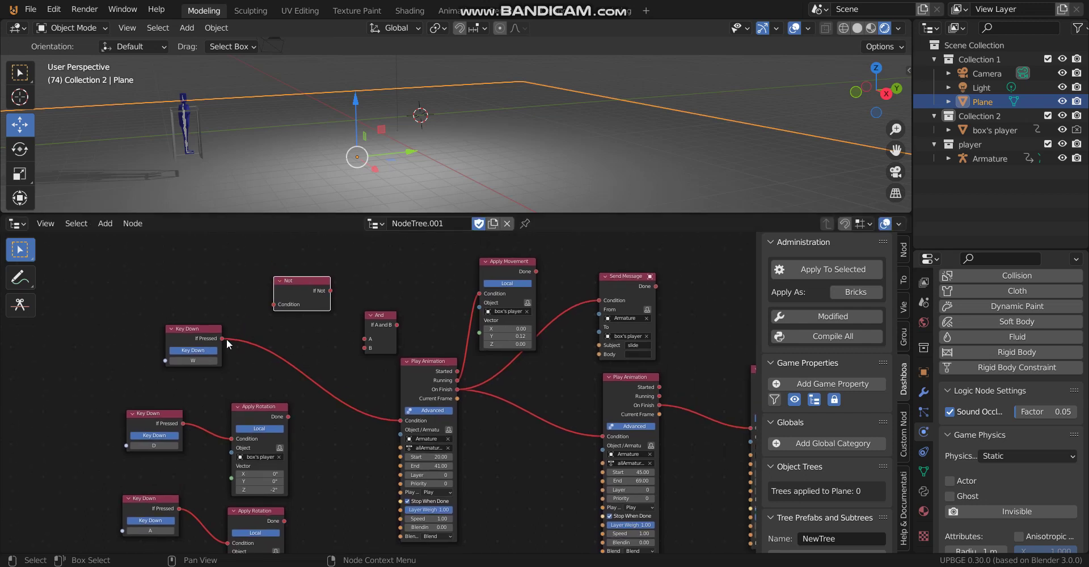
pyautogui.moveTo(222, 339); pyautogui.dragTo(353, 301)
pyautogui.keyDown('ctrl'); pyautogui.hscroll(2, 278, 296); pyautogui.keyUp('ctrl')
pyautogui.moveTo(354, 301); pyautogui.dragTo(265, 282, button='middle')
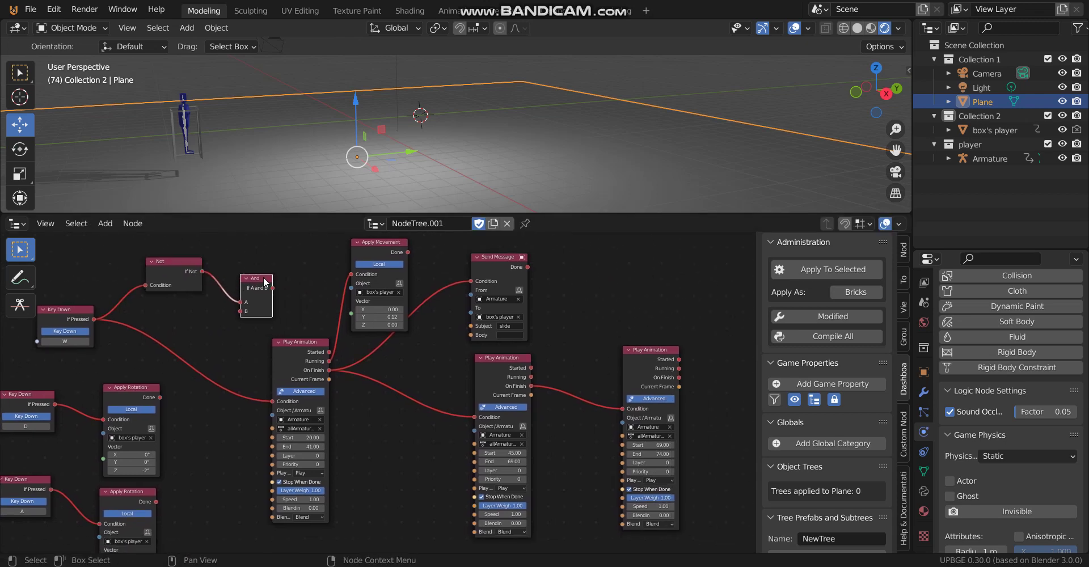
# - Move the And node between the first two Play Animation nodes and link its output to the Condition of the 45–69 animation
pyautogui.moveTo(262, 284); pyautogui.dragTo(285, 288)
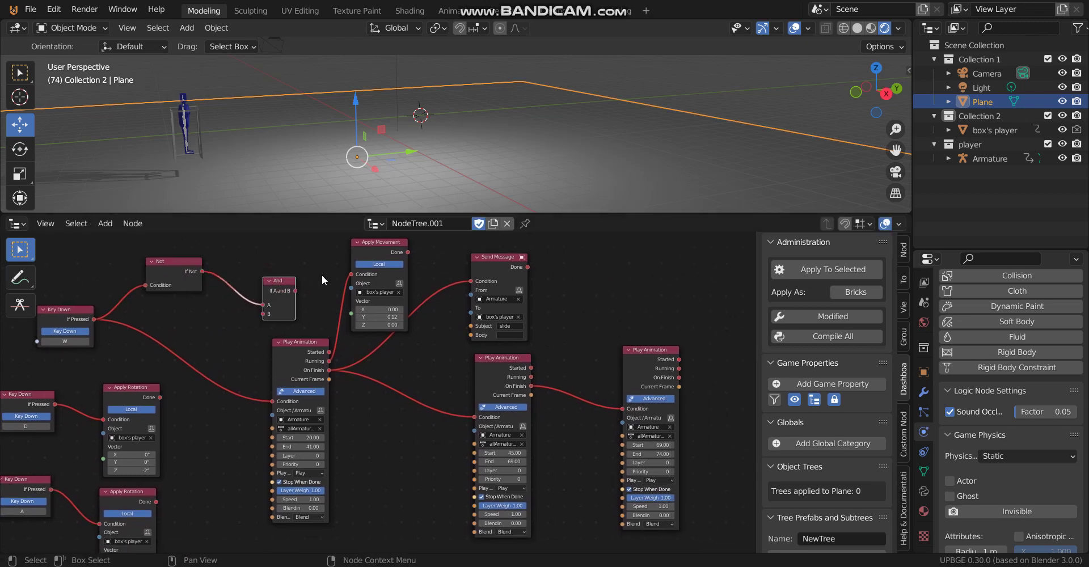
pyautogui.moveTo(278, 276); pyautogui.dragTo(236, 292, button='middle')
pyautogui.moveTo(321, 254); pyautogui.dragTo(324, 242)
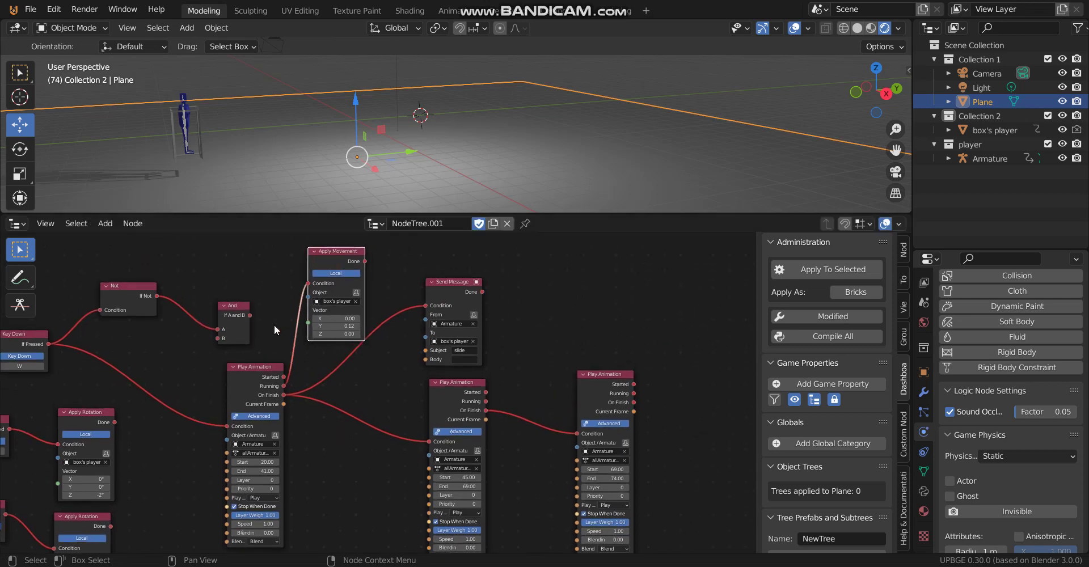
pyautogui.moveTo(274, 324); pyautogui.dragTo(281, 306, button='middle')
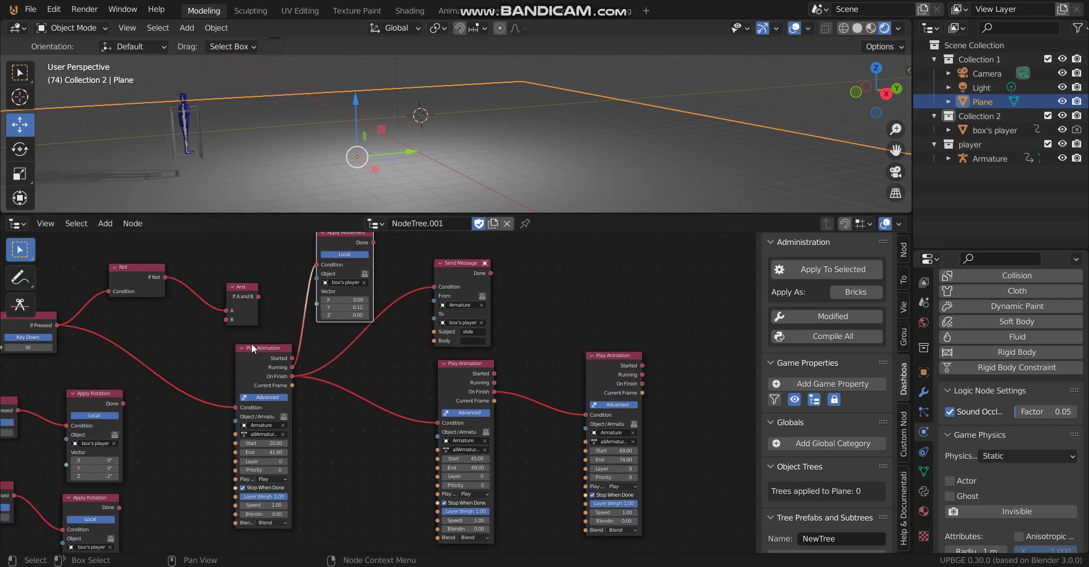
pyautogui.moveTo(243, 291); pyautogui.dragTo(251, 296)
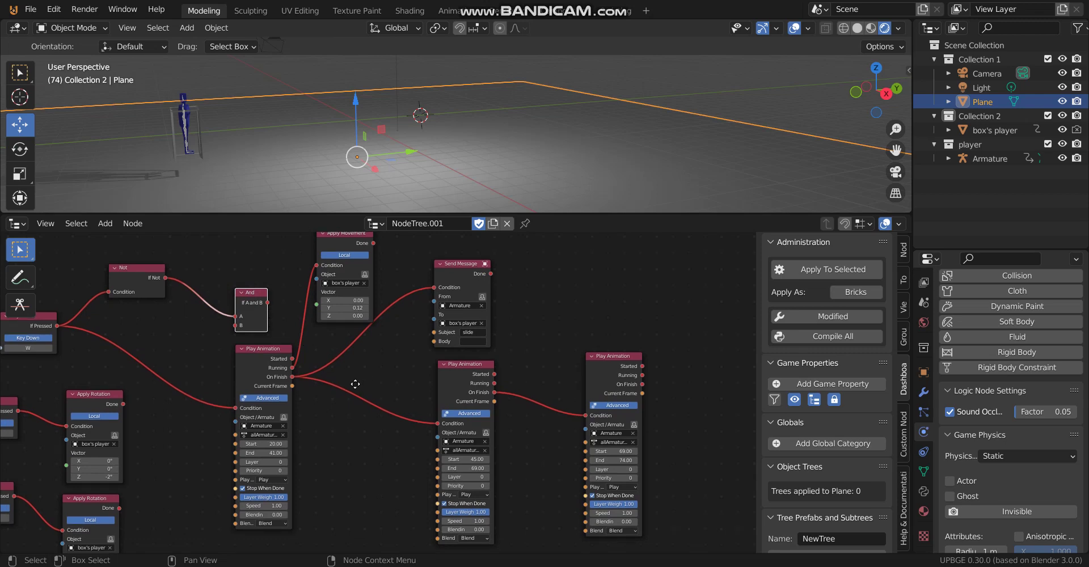
pyautogui.moveTo(287, 325); pyautogui.dragTo(268, 332, button='middle')
pyautogui.moveTo(239, 306); pyautogui.dragTo(418, 429)
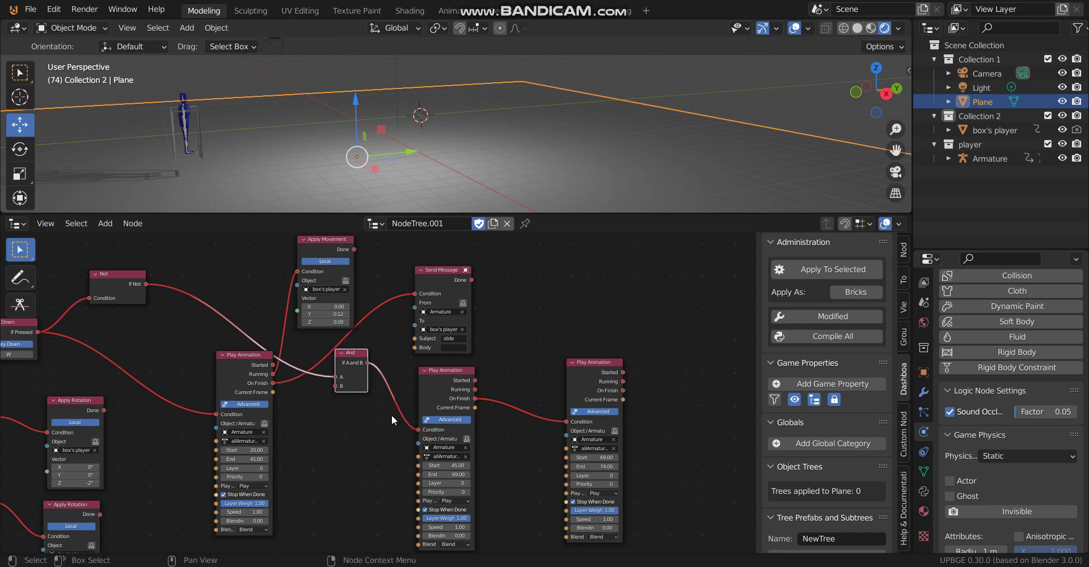
# - Link the first Play Animation's On Finish to input B of the And node, and the And output to Send Message's Condition
pyautogui.moveTo(273, 383); pyautogui.dragTo(337, 386)
pyautogui.moveTo(348, 410); pyautogui.dragTo(327, 398, button='middle')
pyautogui.moveTo(337, 388); pyautogui.dragTo(351, 369)
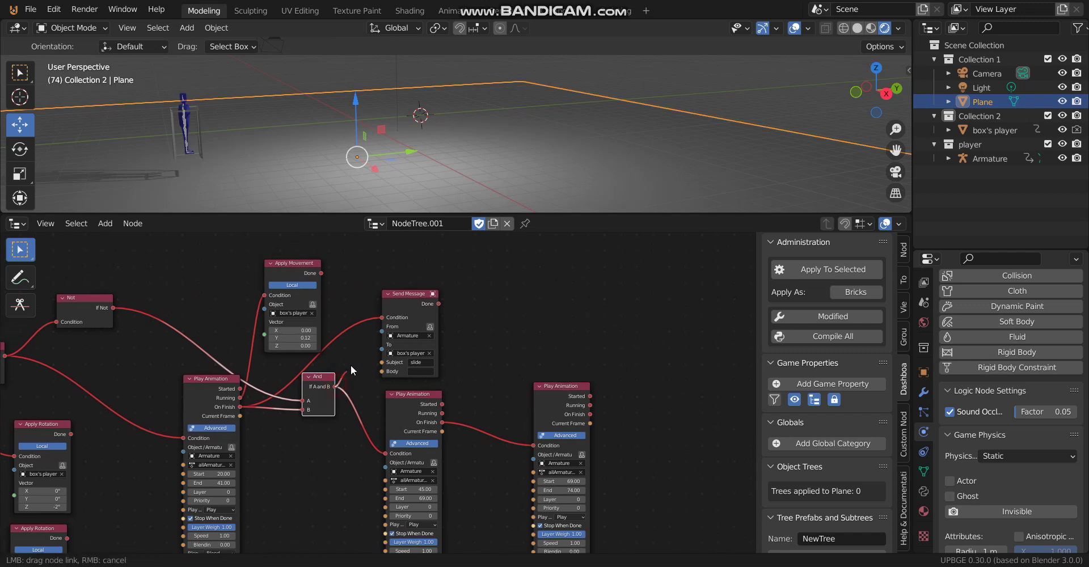
pyautogui.moveTo(380, 321); pyautogui.dragTo(382, 319)
pyautogui.moveTo(313, 459); pyautogui.dragTo(326, 448, button='middle')
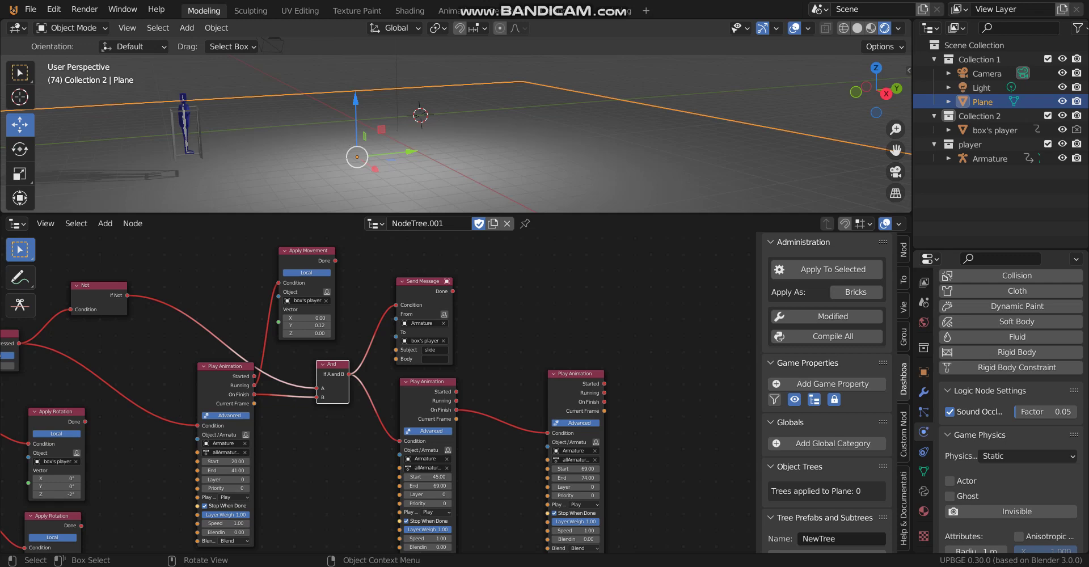
# - Run the game and test walking with W and turning with A and D, then stop it
pyautogui.press('p')
pyautogui.press('w')
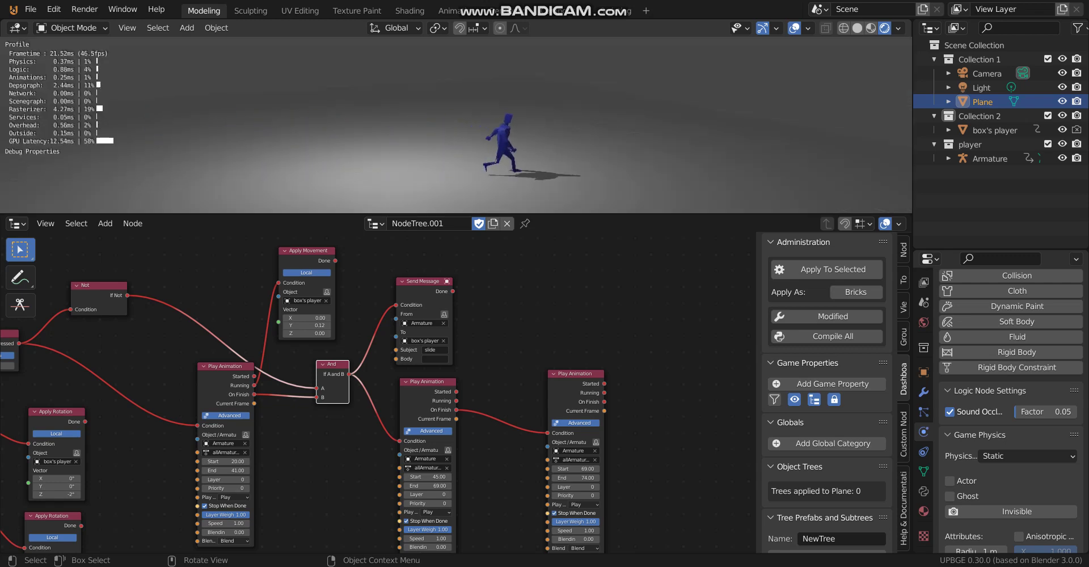
pyautogui.press('a')
pyautogui.press('s')
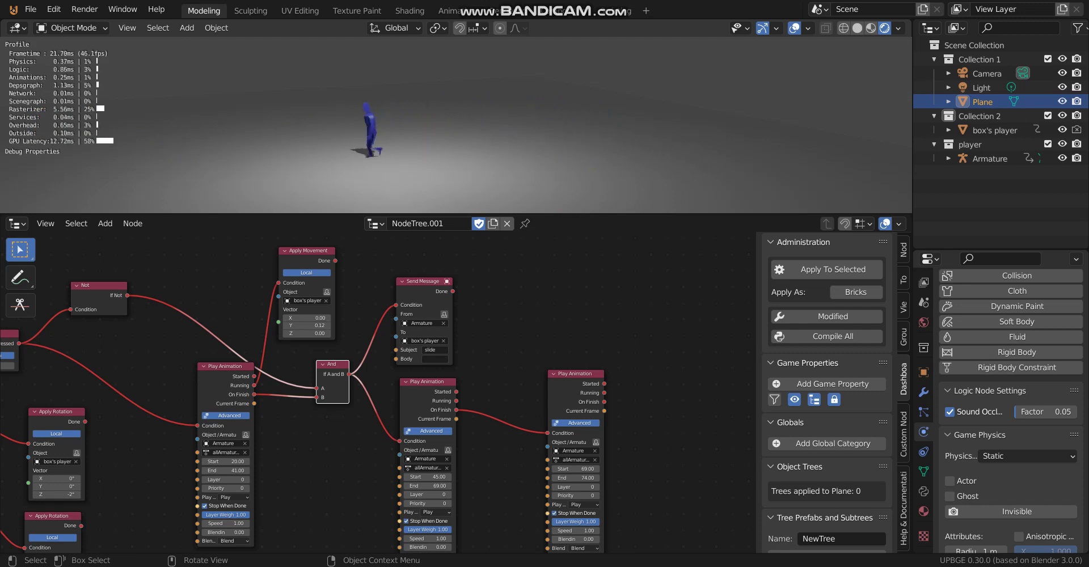
pyautogui.press('d')
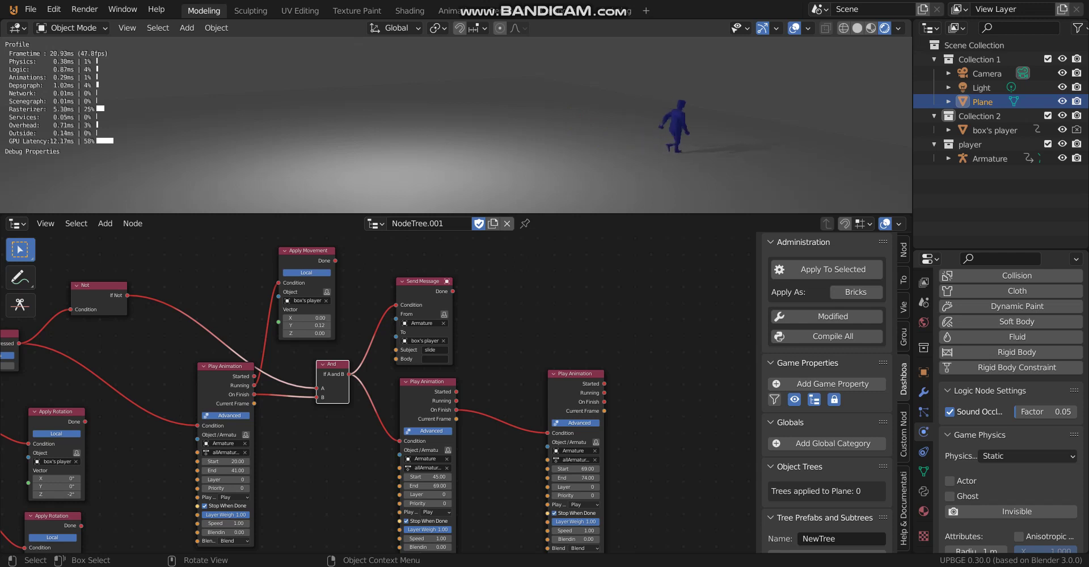
pyautogui.press('a')
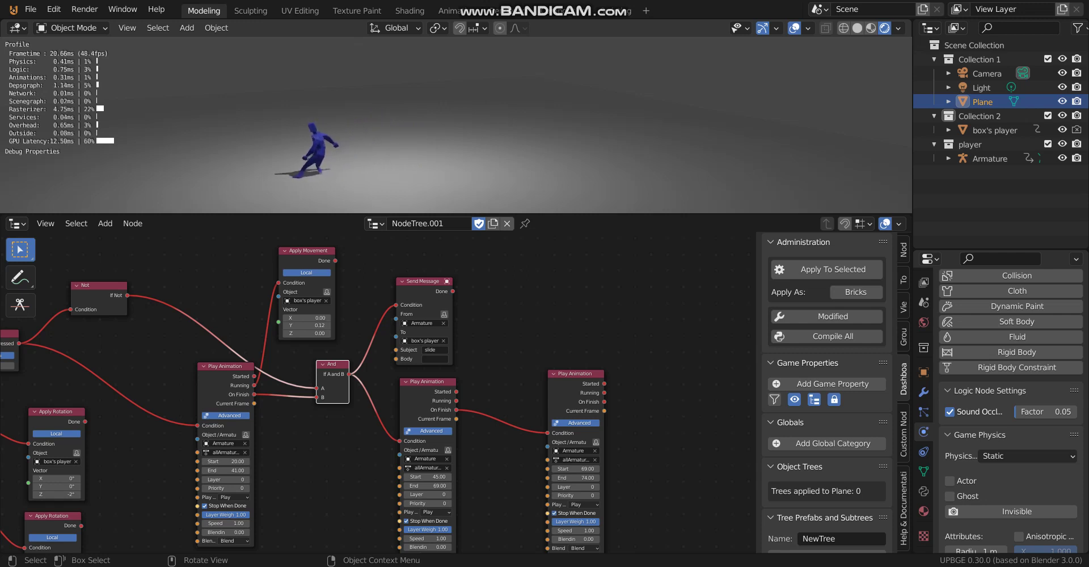
pyautogui.press('d')
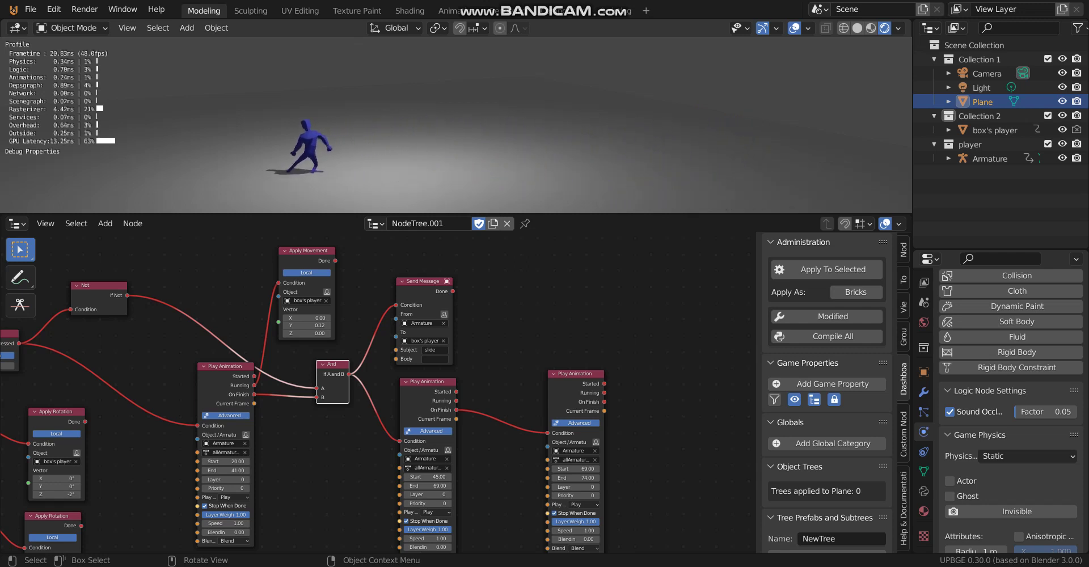
pyautogui.press('Escape')
# - Arrange the node tree more compactly by shifting the Not, W Key Down, turning and last two Play Animation nodes closer together
pyautogui.scroll(-1, 297, 419)
pyautogui.moveTo(297, 419); pyautogui.dragTo(349, 404, button='middle')
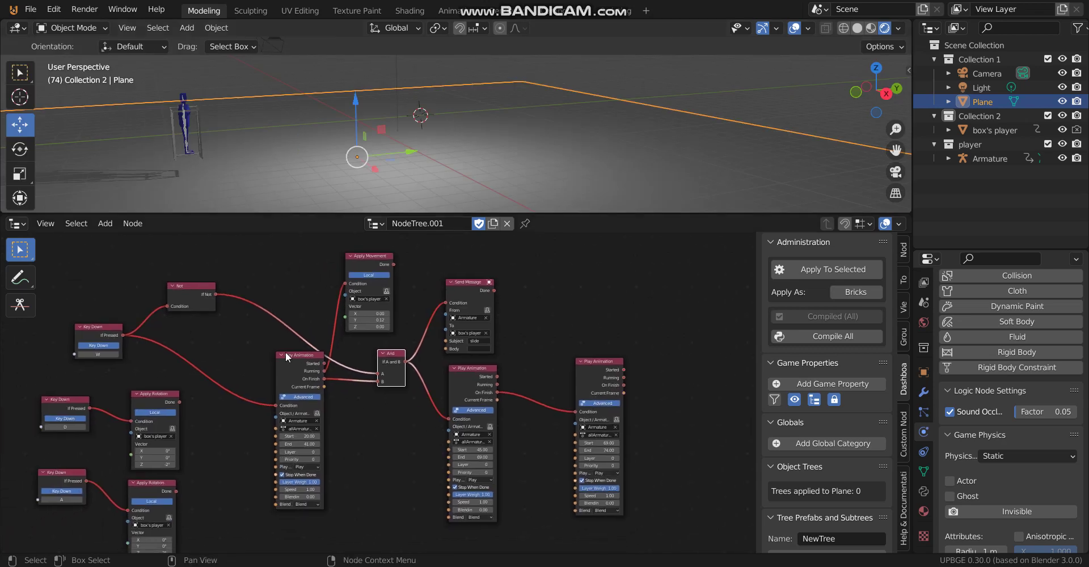
pyautogui.moveTo(178, 281); pyautogui.dragTo(267, 292)
pyautogui.moveTo(109, 330); pyautogui.dragTo(189, 326)
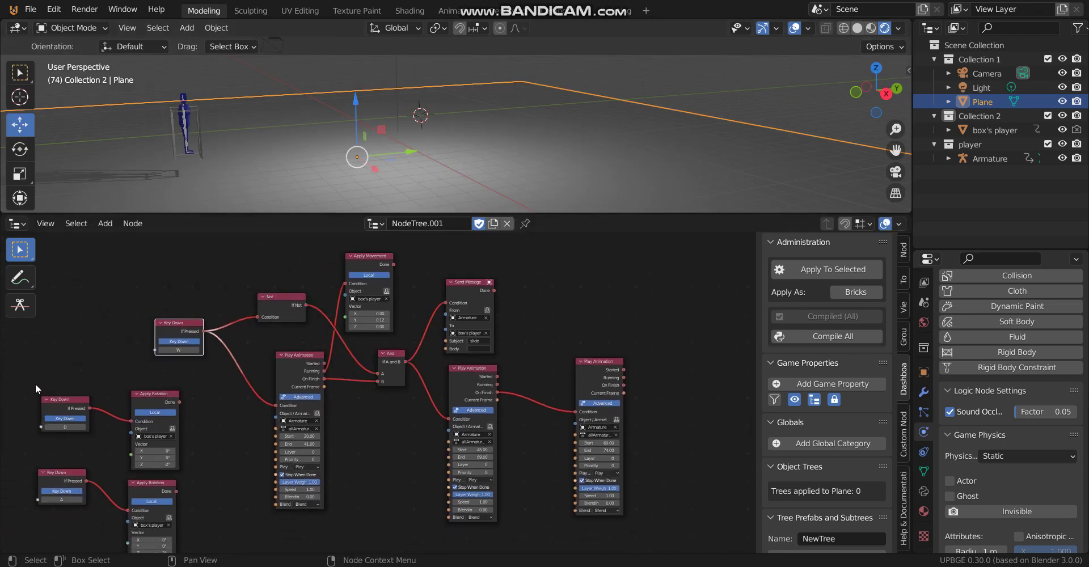
pyautogui.moveTo(35, 383); pyautogui.dragTo(187, 521)
pyautogui.moveTo(165, 404); pyautogui.dragTo(219, 393)
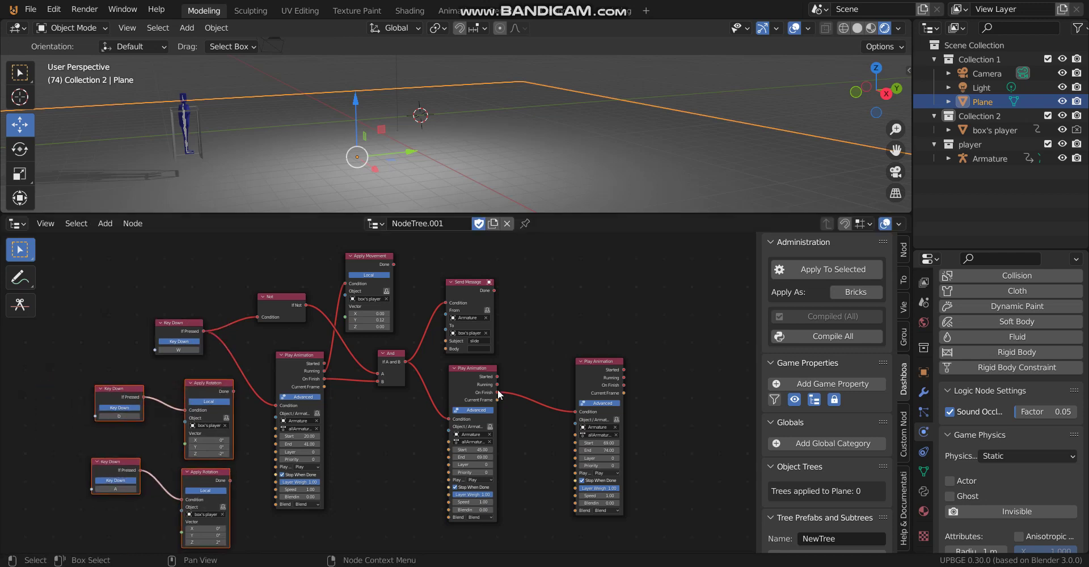
pyautogui.moveTo(596, 361); pyautogui.dragTo(465, 371)
# - Split the 3D viewport horizontally, turn the lower part into a Dope Sheet and adjust its height to show the armature keyframes
pyautogui.keyDown('shift'); pyautogui.moveTo(206, 138); pyautogui.dragTo(216, 200, button='middle'); pyautogui.keyUp('shift')
pyautogui.scroll(4, 336, 156)
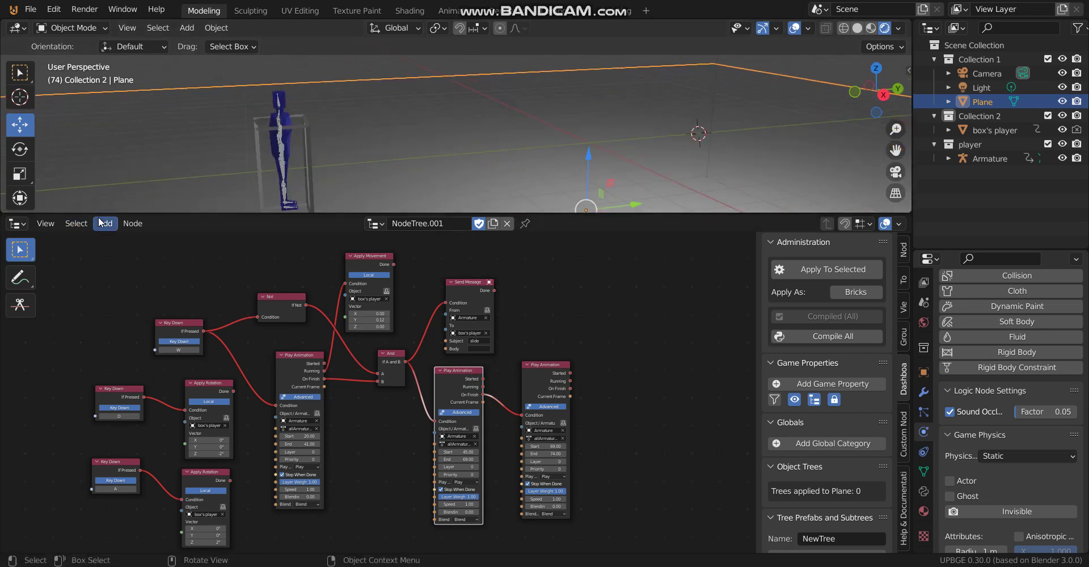
pyautogui.moveTo(107, 214); pyautogui.dragTo(106, 255)
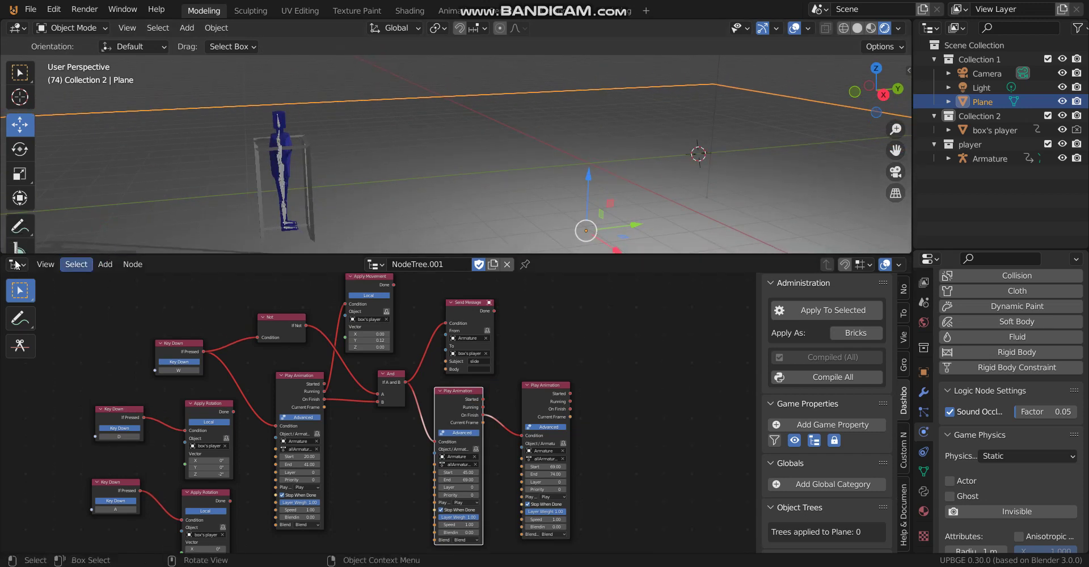
pyautogui.moveTo(6, 251); pyautogui.dragTo(11, 187)
pyautogui.click(16, 194)
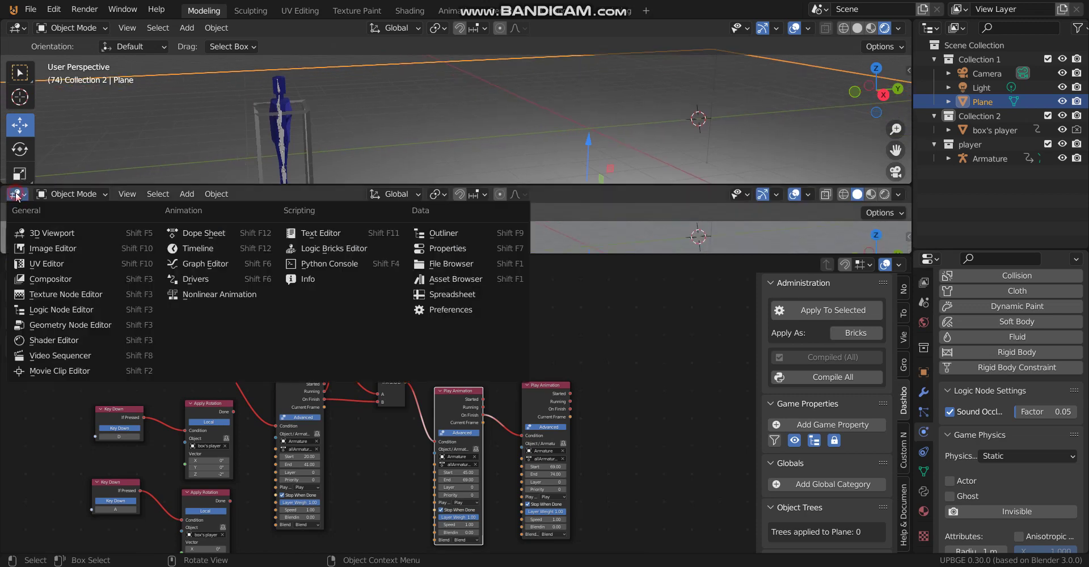
pyautogui.click(203, 233)
pyautogui.moveTo(321, 184); pyautogui.dragTo(321, 150)
pyautogui.moveTo(277, 206); pyautogui.dragTo(440, 208, button='middle')
pyautogui.scroll(6, 359, 209)
pyautogui.moveTo(358, 209); pyautogui.dragTo(591, 223, button='middle')
pyautogui.scroll(13, 526, 220)
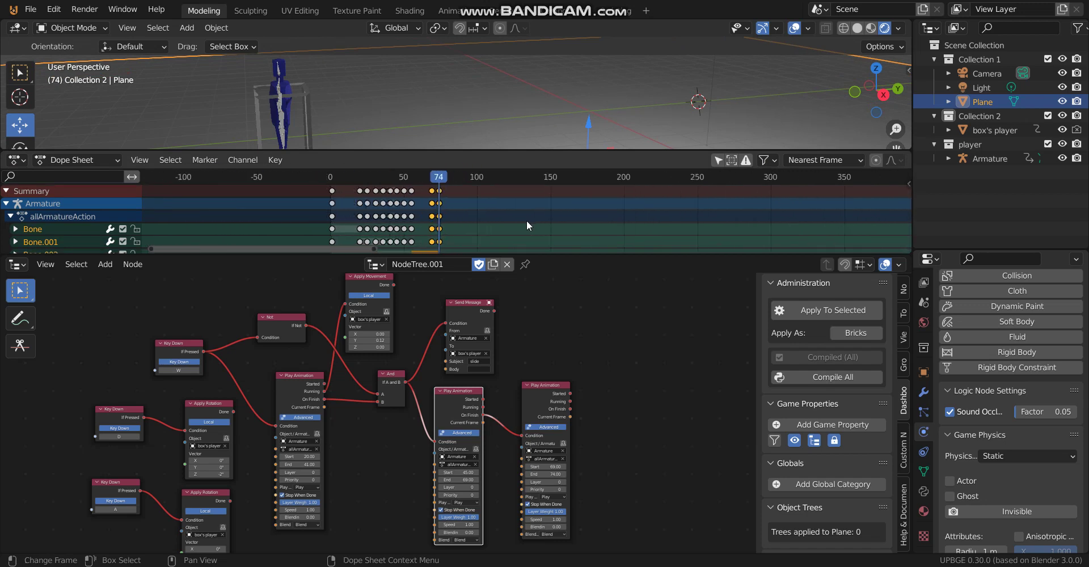
# - Set the current frame to 6 and hide the box's player object in the viewport
pyautogui.moveTo(370, 179); pyautogui.dragTo(202, 186)
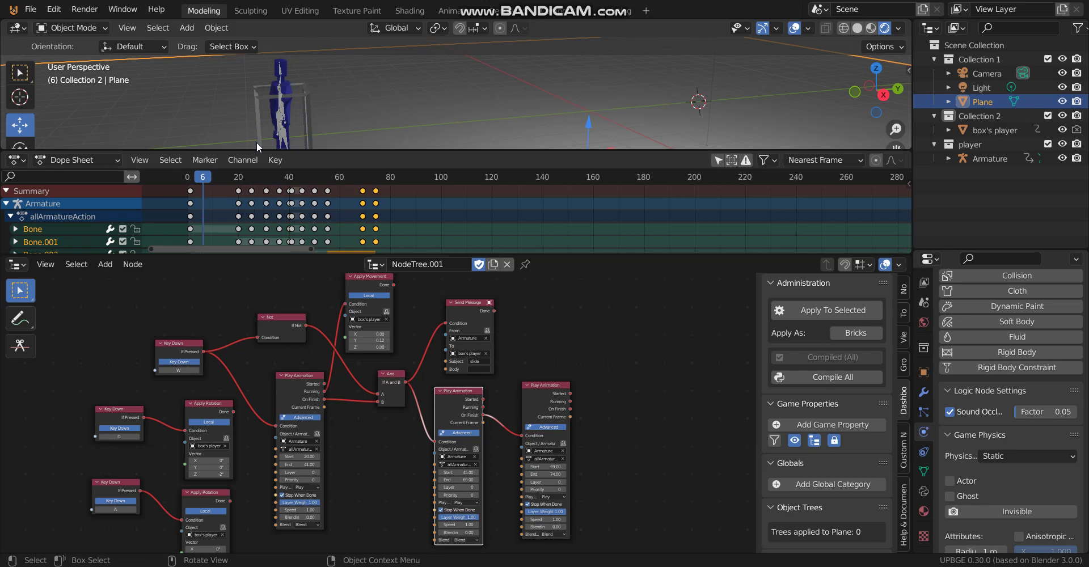
pyautogui.click(309, 114)
pyautogui.click(1061, 130)
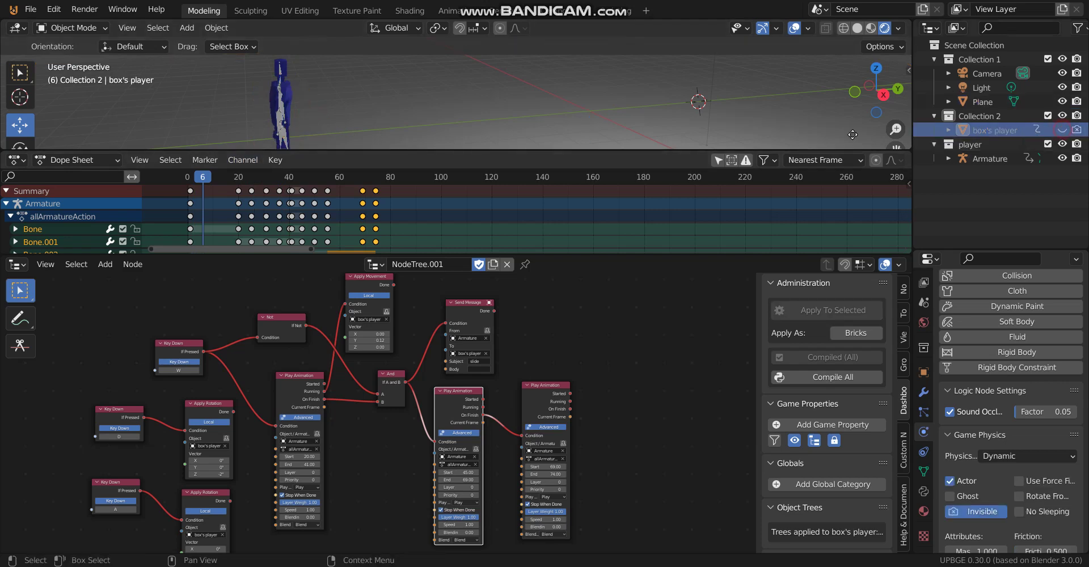
# - Duplicate the frame 1 keyframes of the whole armature to frame 100 and again to frame 120
pyautogui.click(190, 191)
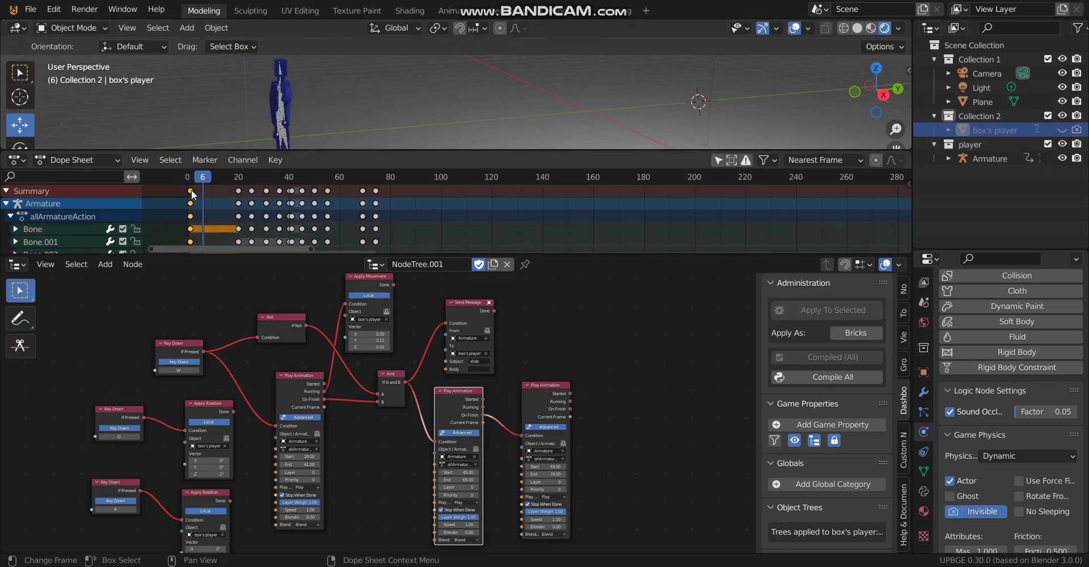
pyautogui.hotkey('shift', 'd')
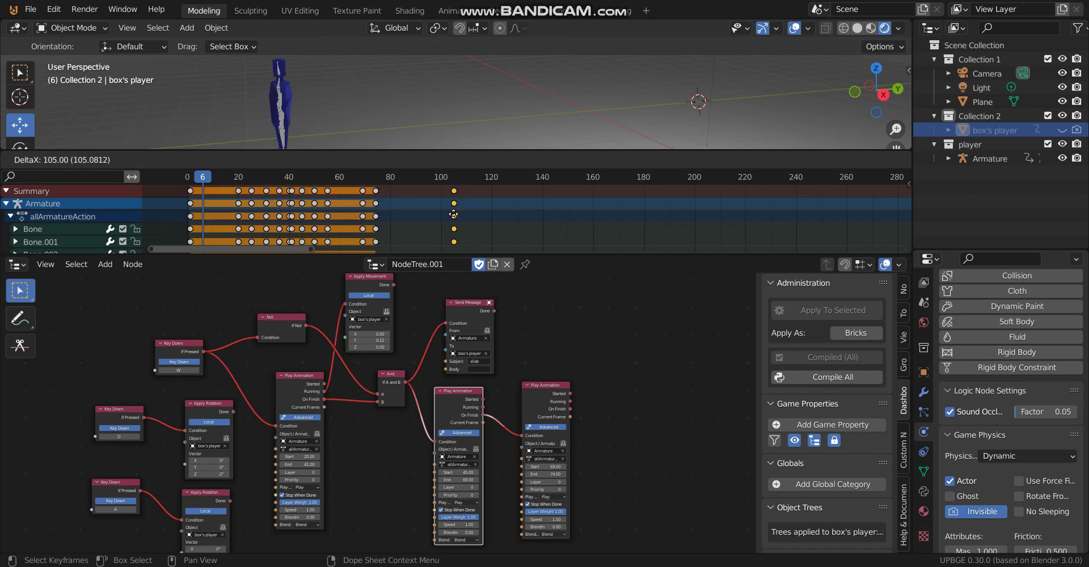
pyautogui.click(444, 217)
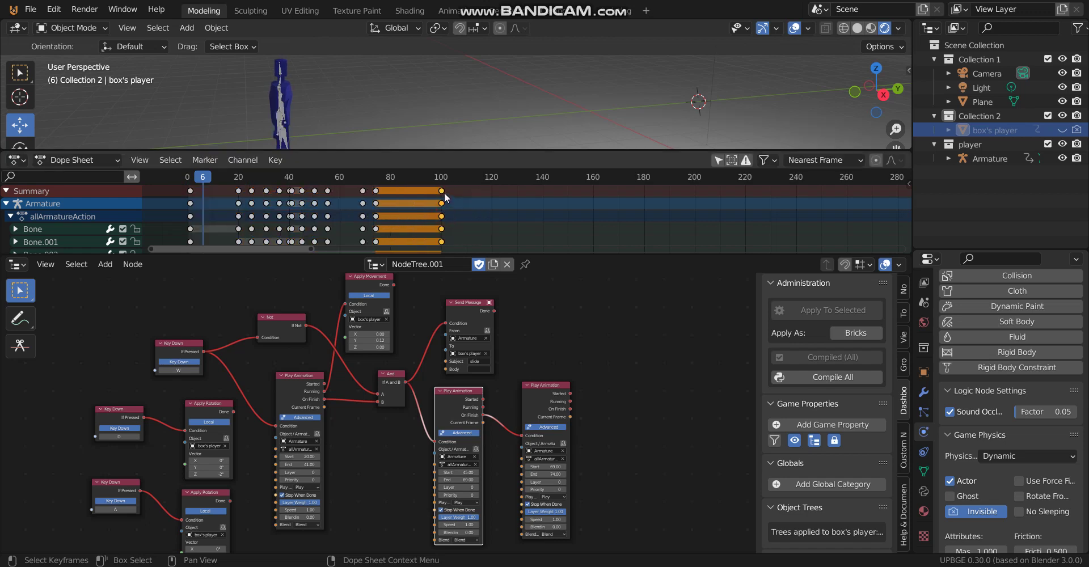
pyautogui.hotkey('shift', 'd')
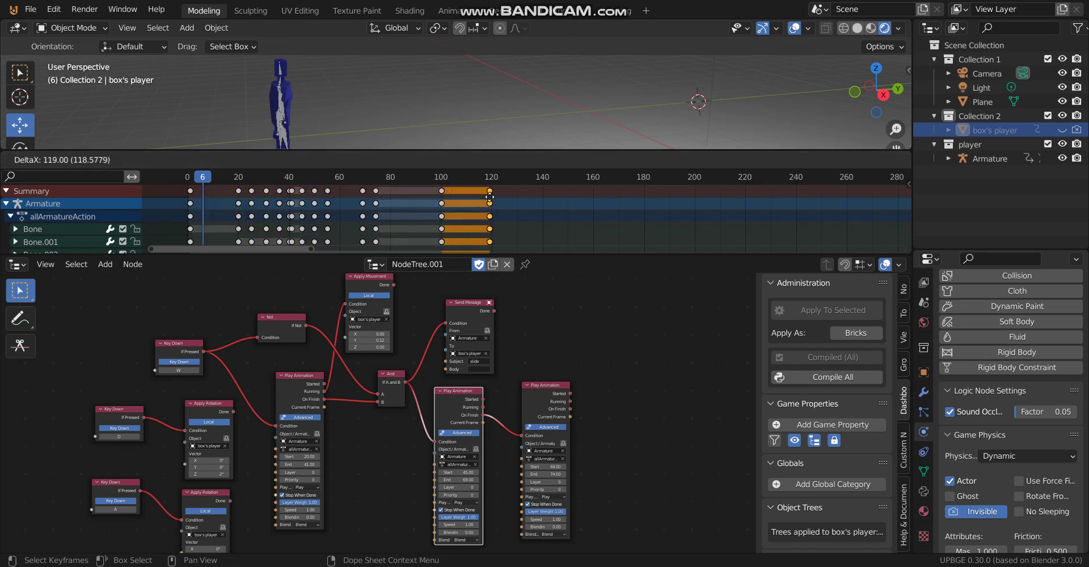
pyautogui.click(493, 198)
# - Enlarge the 3D viewport by taking space from the node editor, keeping the Dope Sheet between them
pyautogui.scroll(1, 297, 105)
pyautogui.keyDown('shift'); pyautogui.moveTo(297, 105); pyautogui.dragTo(405, 111, button='middle'); pyautogui.keyUp('shift')
pyautogui.moveTo(563, 255); pyautogui.dragTo(567, 385)
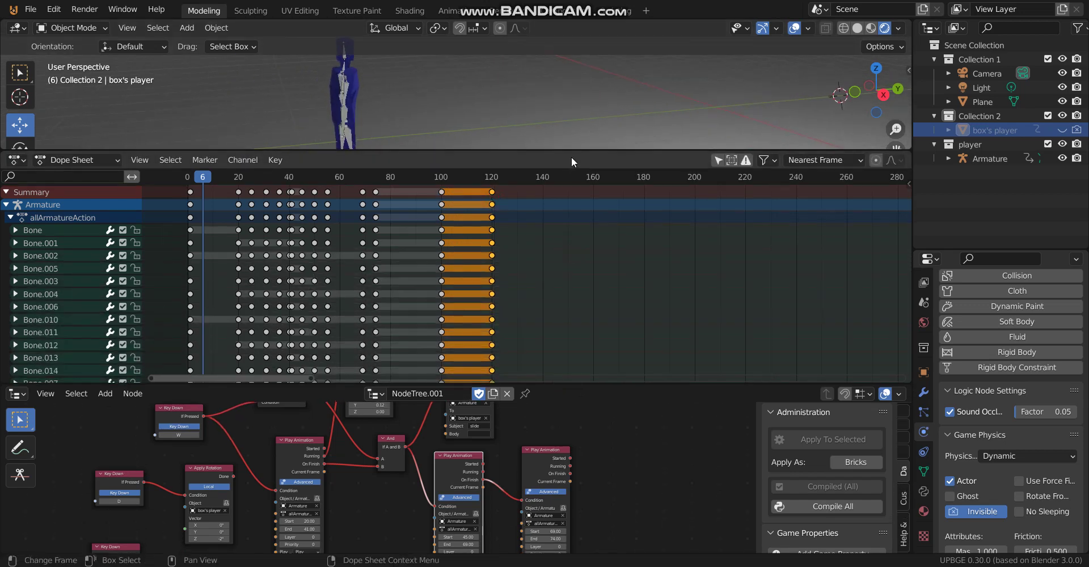
pyautogui.moveTo(577, 149); pyautogui.dragTo(575, 273)
pyautogui.moveTo(485, 180)
pyautogui.mouseDown(button='middle')
pyautogui.moveTo(492, 159)
pyautogui.moveTo(492, 177)
pyautogui.mouseUp(button='middle')
pyautogui.scroll(2, 491, 179)
# - Select the Armature, switch it to Pose Mode and activate the Move tool
pyautogui.click(365, 154)
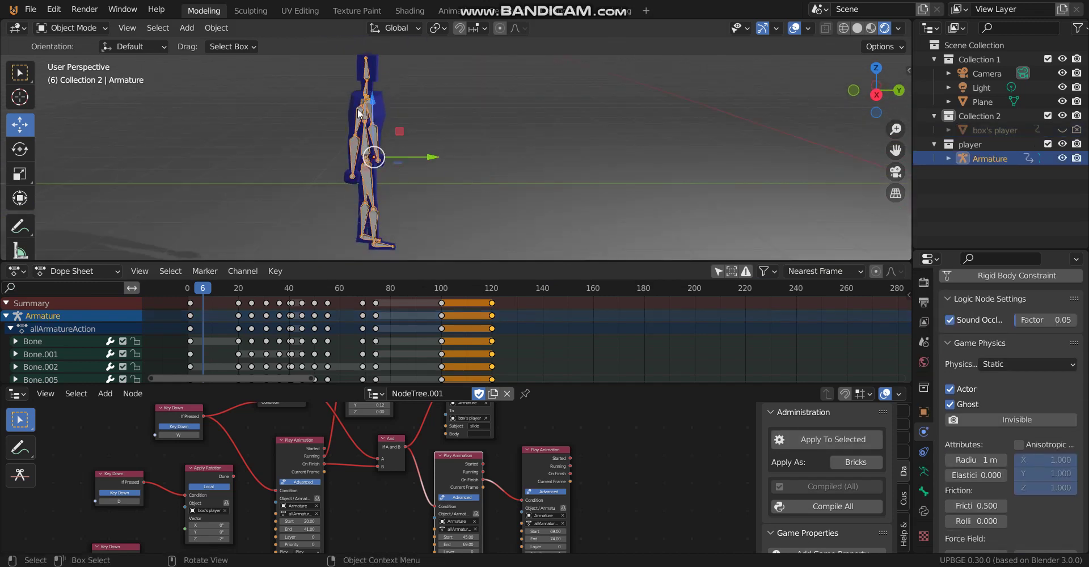
pyautogui.keyDown('ctrl'); pyautogui.moveTo(365, 113); pyautogui.dragTo(248, 91, button='middle'); pyautogui.keyUp('ctrl')
pyautogui.click(85, 27)
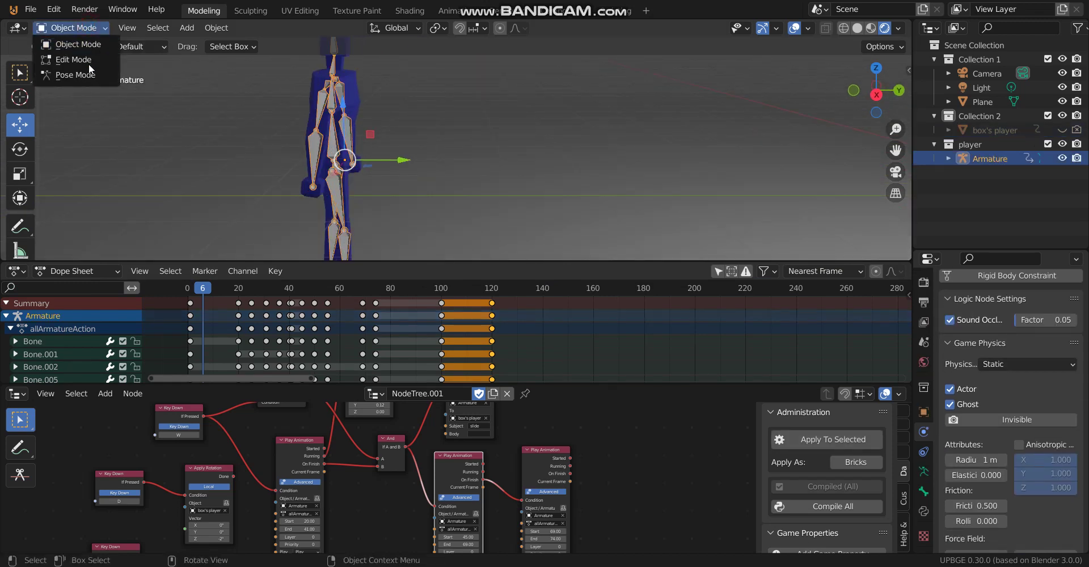
pyautogui.click(87, 74)
pyautogui.scroll(-1, 338, 137)
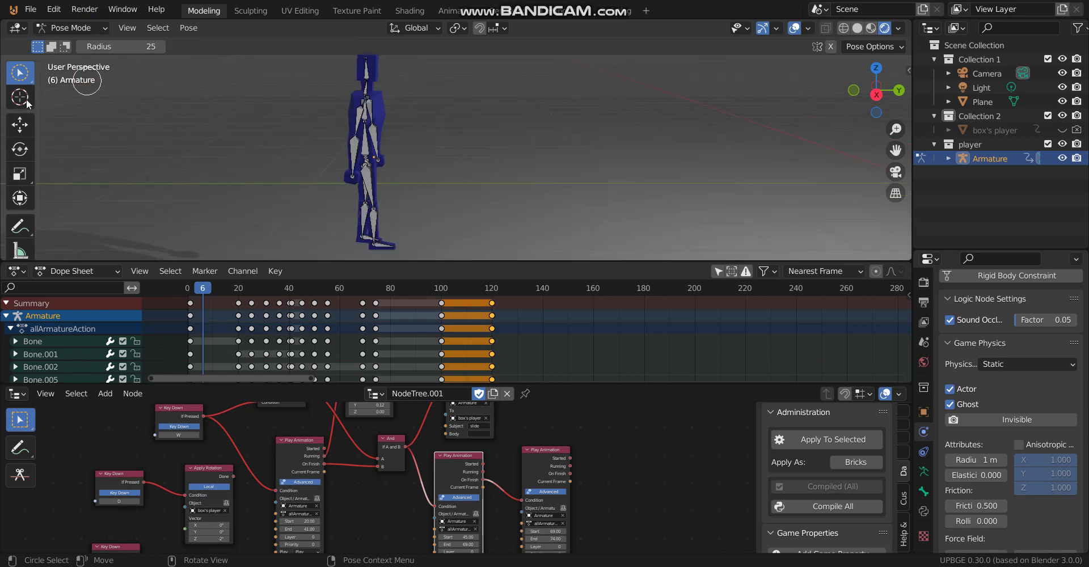
pyautogui.click(17, 134)
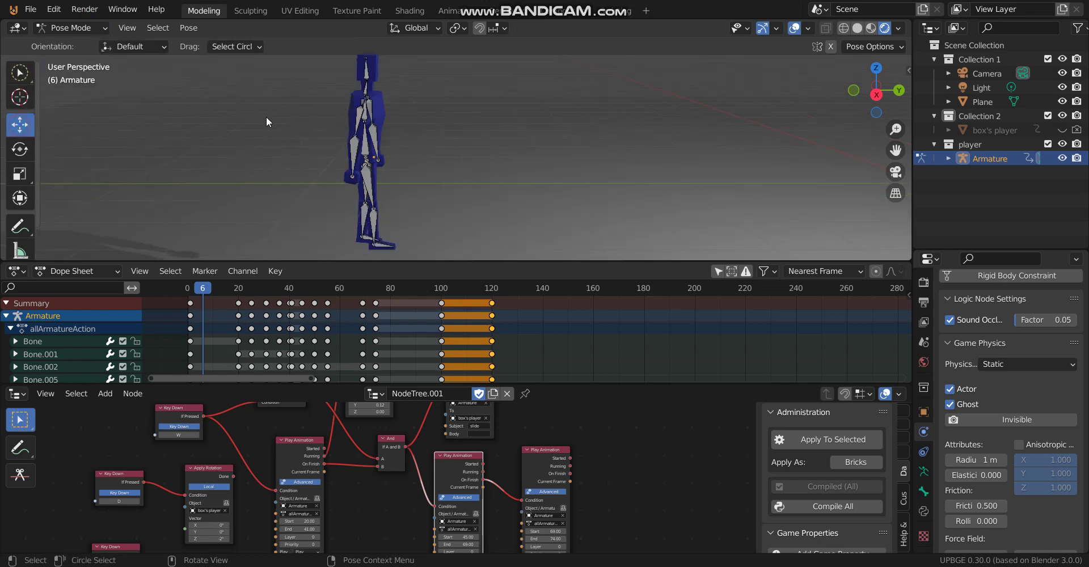
# - Rotate the upper arm Bone.003 forward and bend its forearm Bone.004 up in front of the chest
pyautogui.click(368, 144)
pyautogui.press('r')
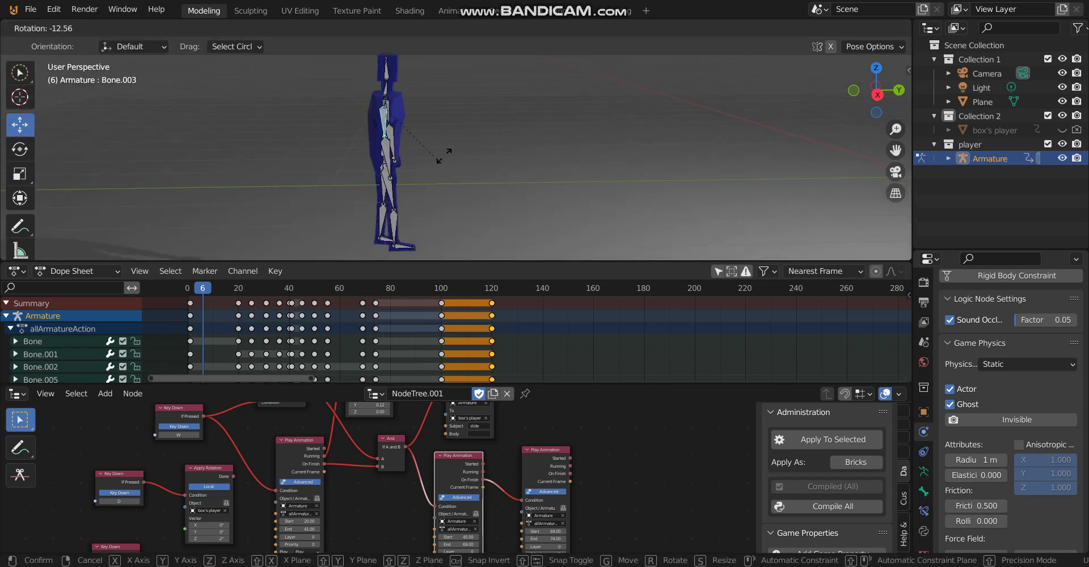
pyautogui.click(430, 144)
pyautogui.click(430, 144)
pyautogui.press('r')
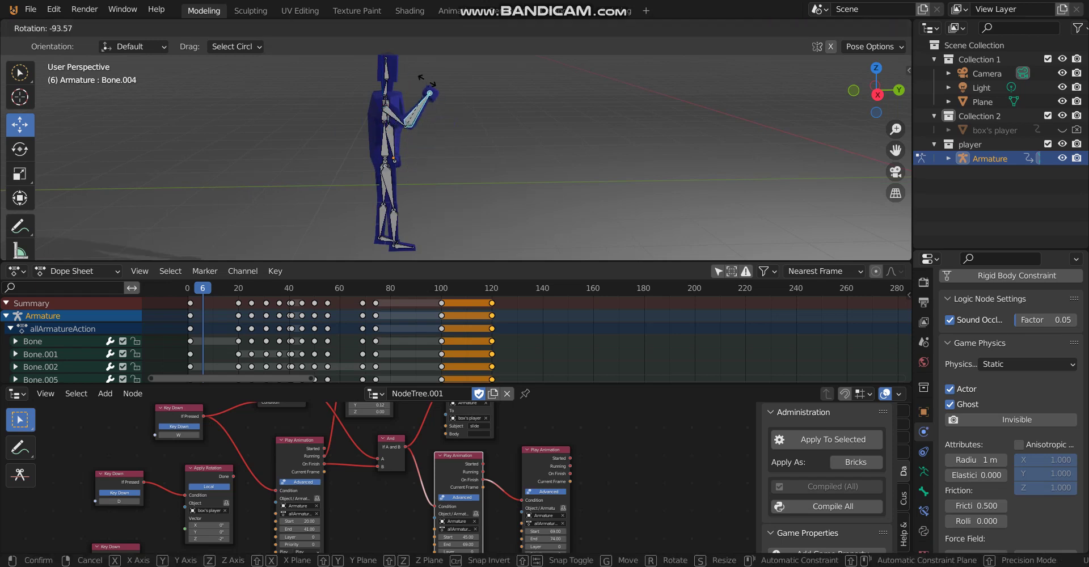
pyautogui.click(397, 116)
# - Rotate the upper body bone Bone.001 so the torso and head lean forward
pyautogui.moveTo(395, 115); pyautogui.dragTo(318, 89, button='middle')
pyautogui.click(262, 87)
pyautogui.press('r')
pyautogui.click(454, 105)
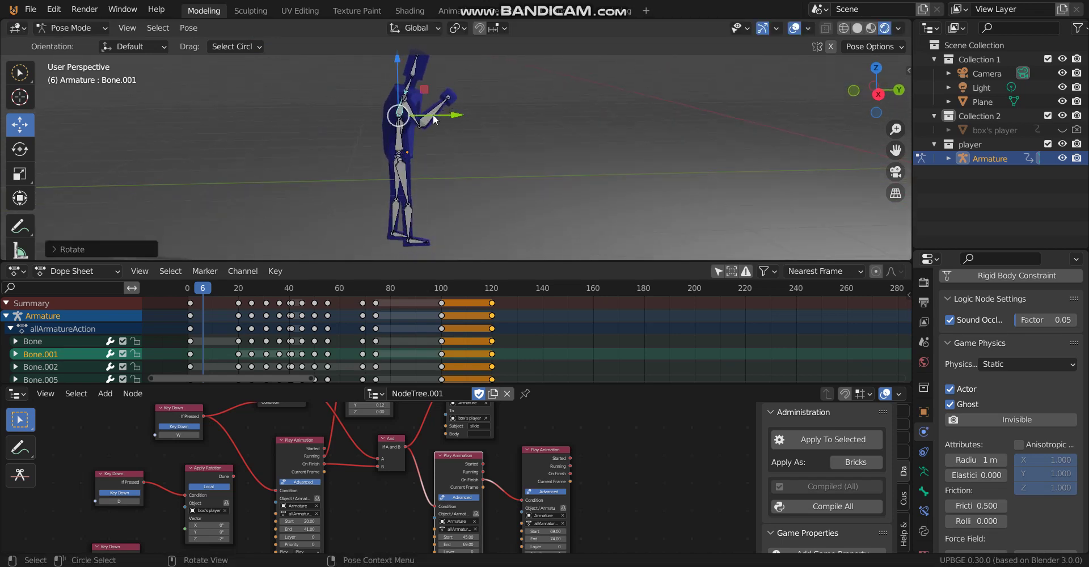
# - Rotate the other upper arm Bone.011 forward and bend its forearm Bone.012 up beside the first fist
pyautogui.moveTo(454, 105); pyautogui.dragTo(374, 142, button='middle')
pyautogui.click(236, 92)
pyautogui.press('r')
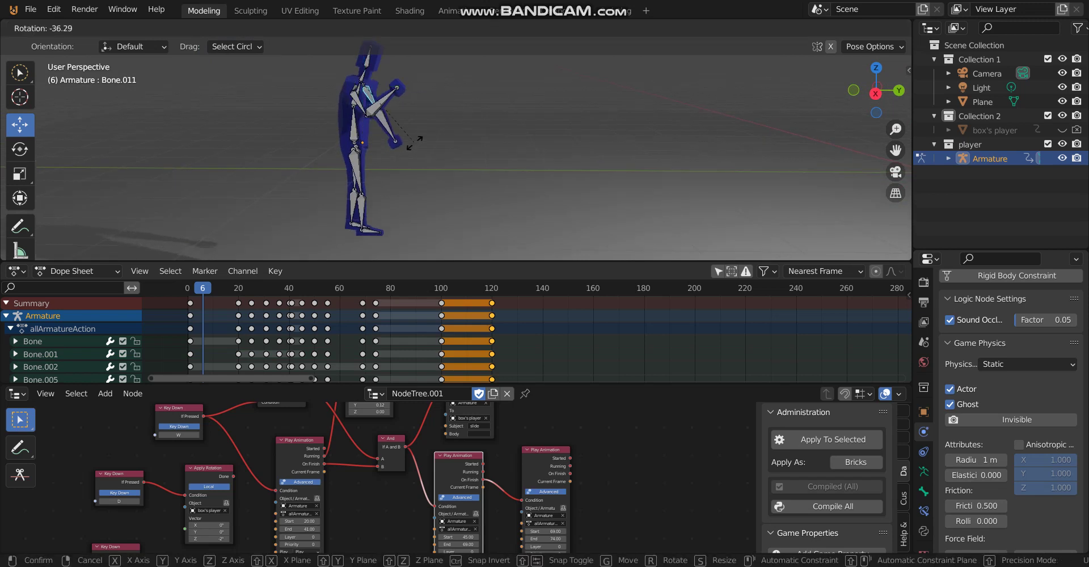
pyautogui.click(390, 137)
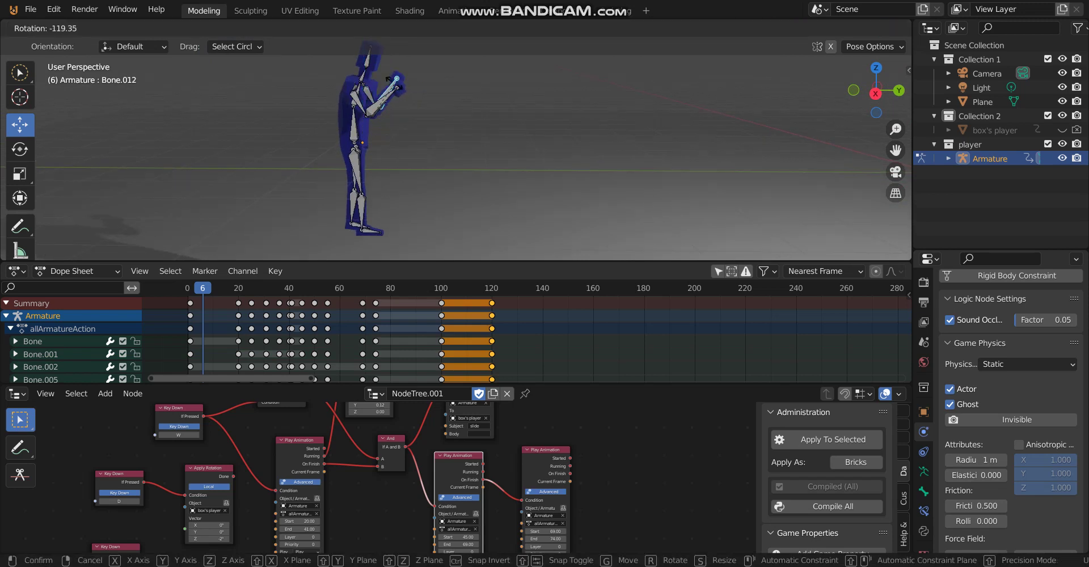
pyautogui.click(376, 74)
# - Raise the thigh Bone.005 forward and rotate its lower leg Bone.006 back until the shin is nearly vertical
pyautogui.moveTo(389, 166); pyautogui.dragTo(400, 166, button='middle')
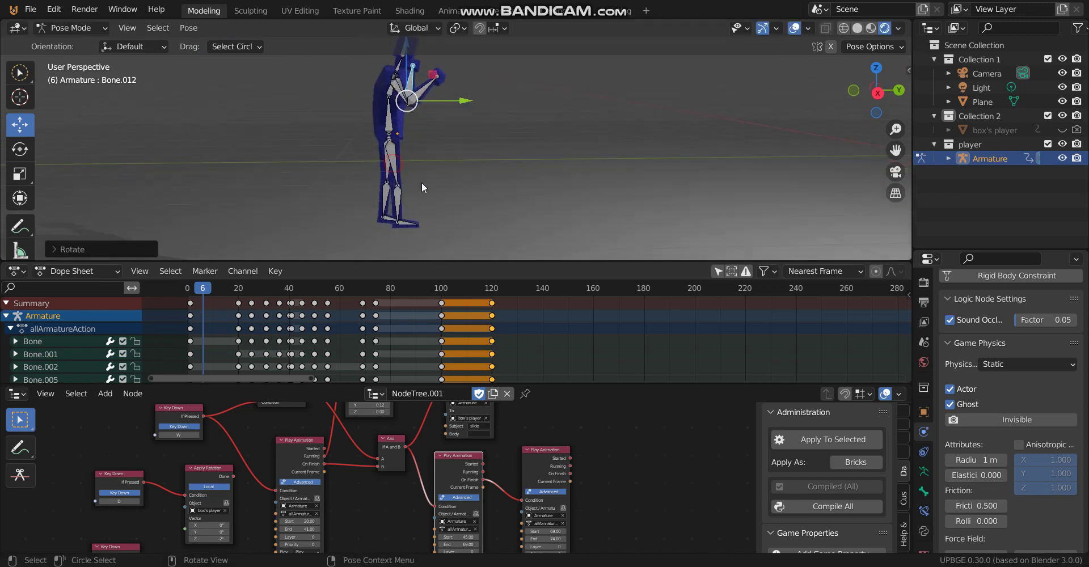
pyautogui.click(393, 162)
pyautogui.press('r')
pyautogui.click(434, 182)
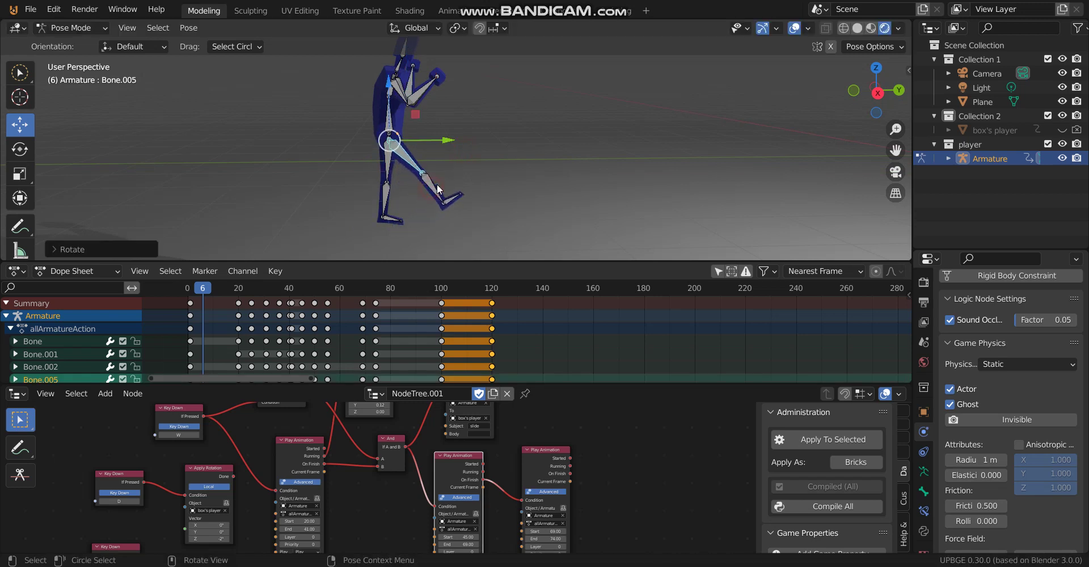
pyautogui.click(436, 189)
pyautogui.press('r')
pyautogui.click(400, 164)
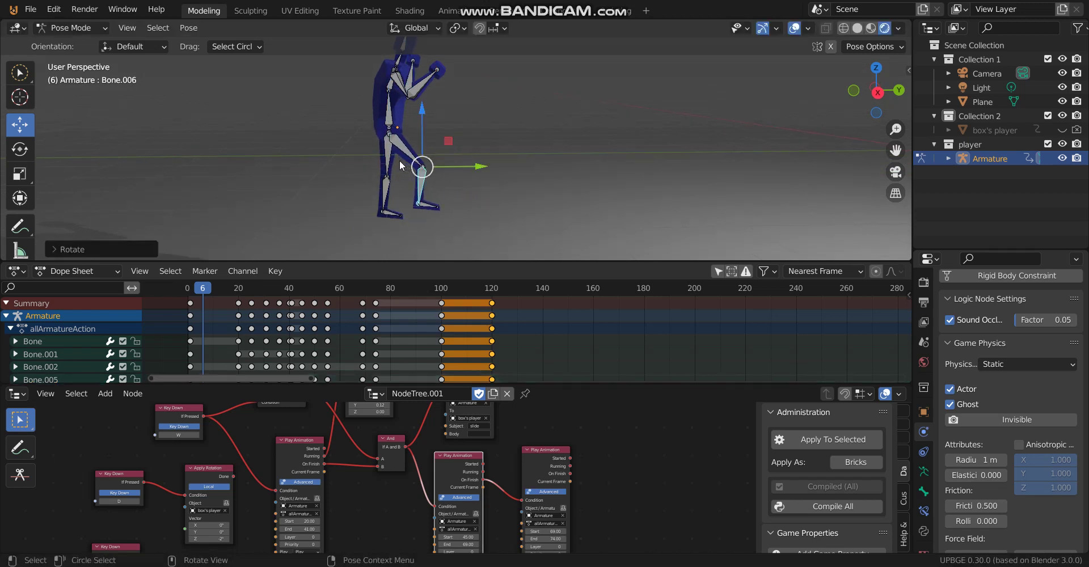
# - Rotate the other thigh Bone.013 and bend its lower leg Bone.014 backward so the foot trails behind the body
pyautogui.click(392, 160)
pyautogui.press('r')
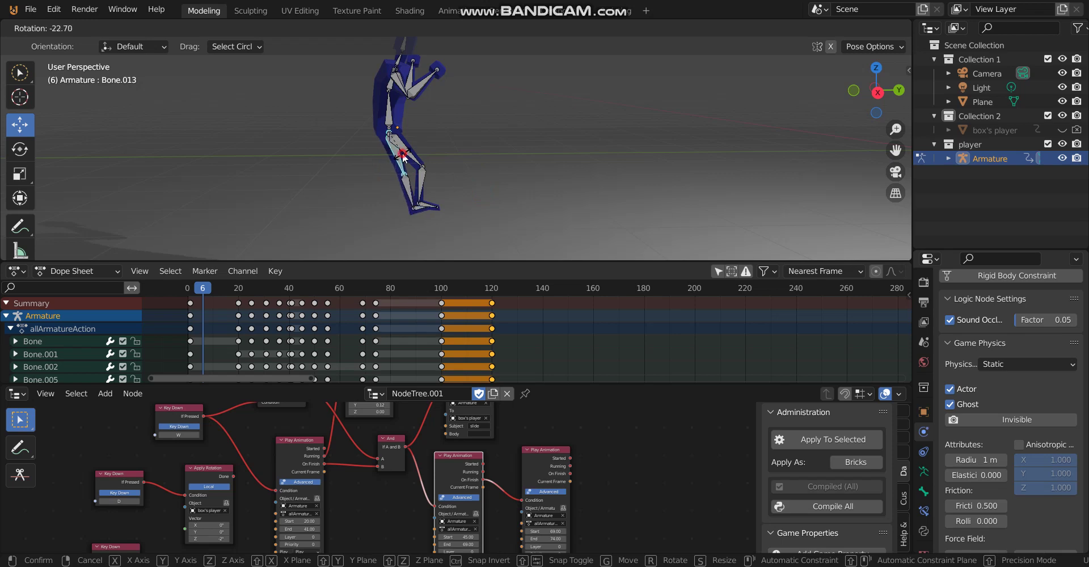
pyautogui.click(404, 182)
pyautogui.click(409, 189)
pyautogui.press('r')
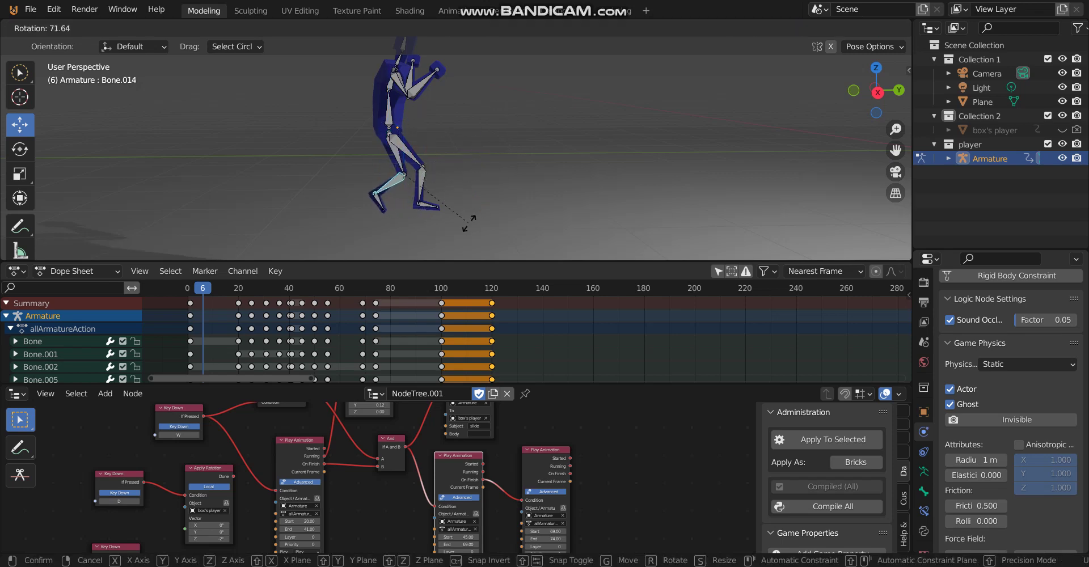
pyautogui.click(410, 195)
pyautogui.press('[')
pyautogui.press('r')
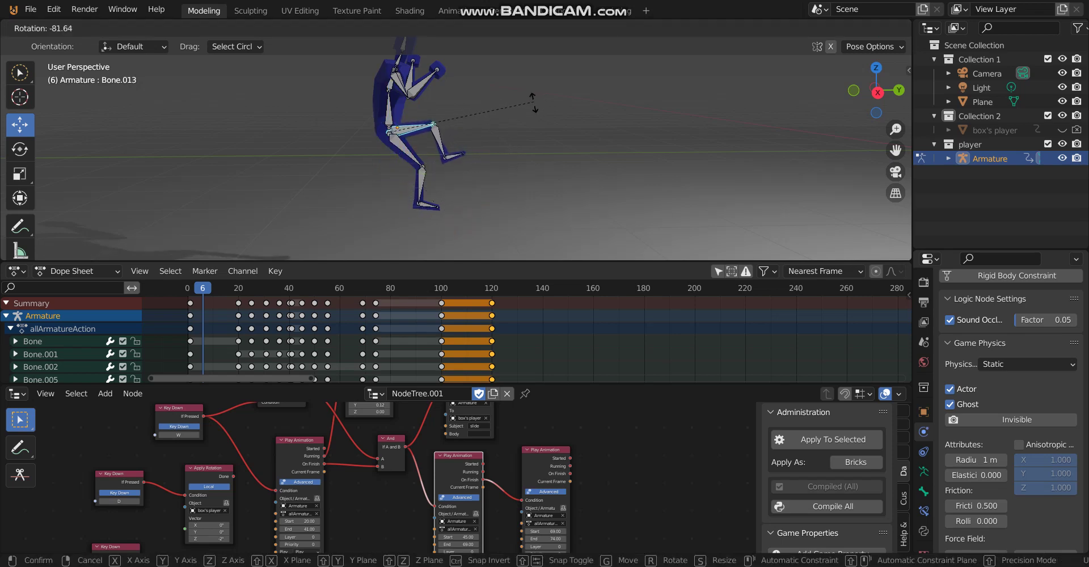
pyautogui.click(453, 159)
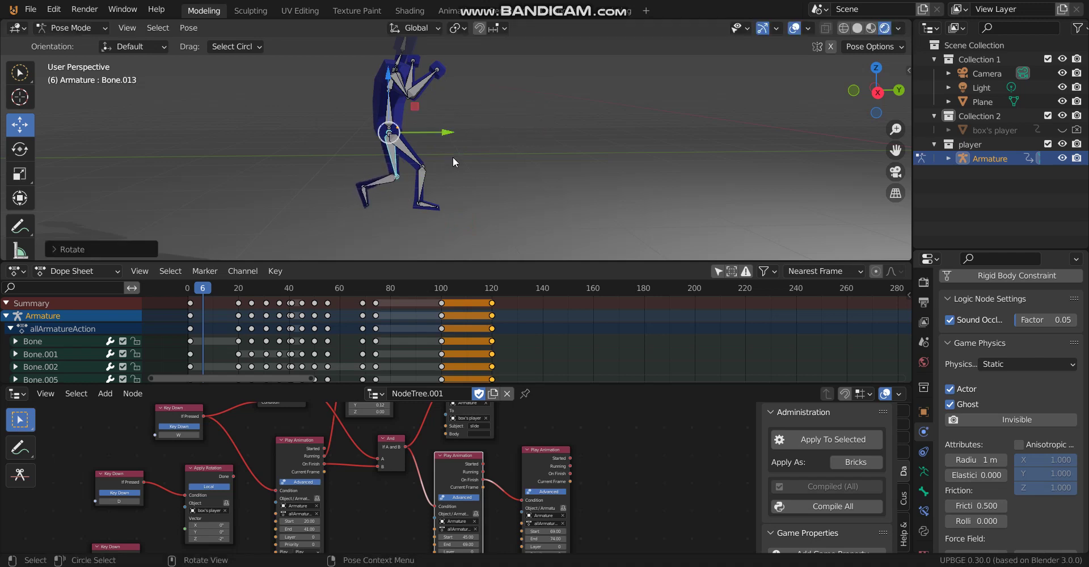
# - Rotate the rear lower leg Bone.014 by about -19° to adjust the trailing foot
pyautogui.press(']')
pyautogui.press('r')
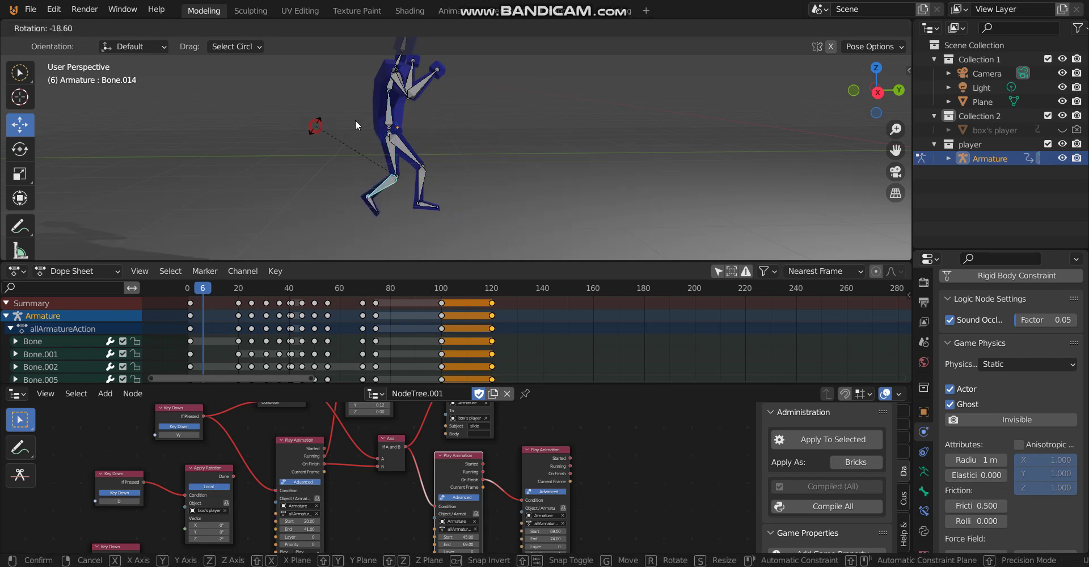
pyautogui.click(357, 123)
pyautogui.scroll(-3, 449, 122)
pyautogui.scroll(1, 450, 124)
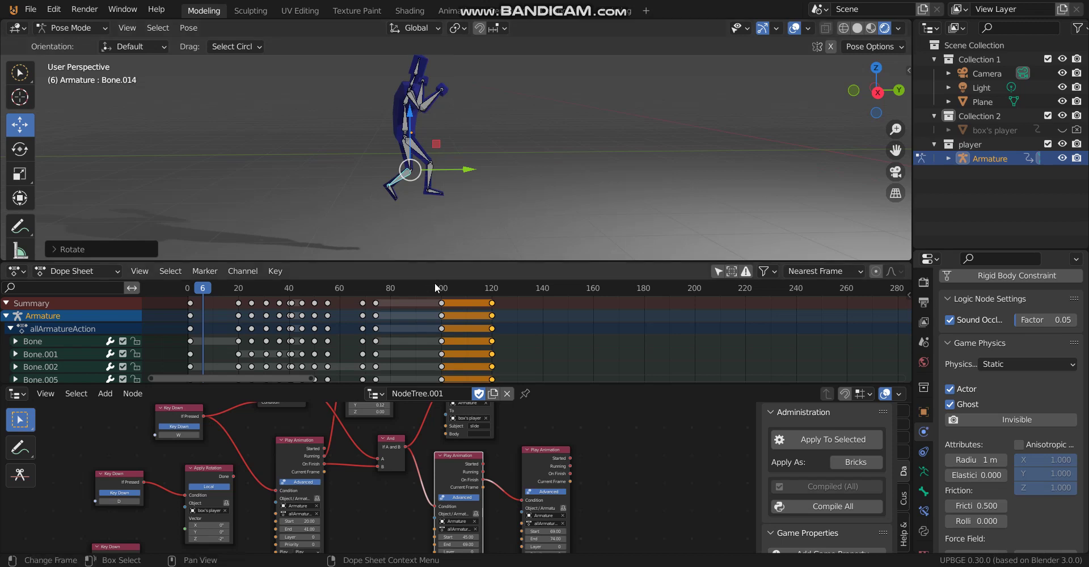
# - Insert Rotation keyframes for all bones of the armature at frame 6
pyautogui.press('a')
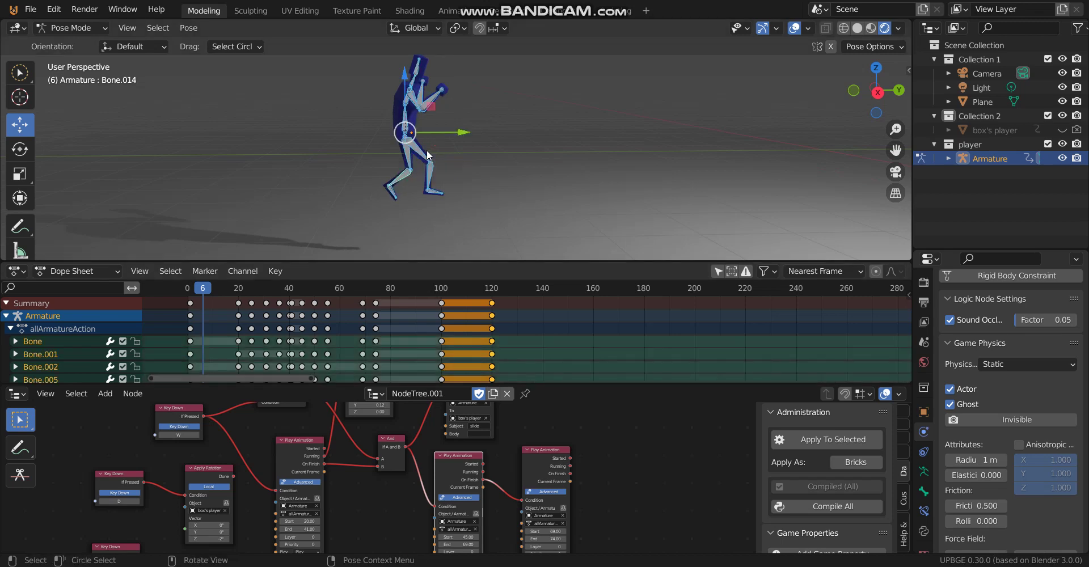
pyautogui.press('i')
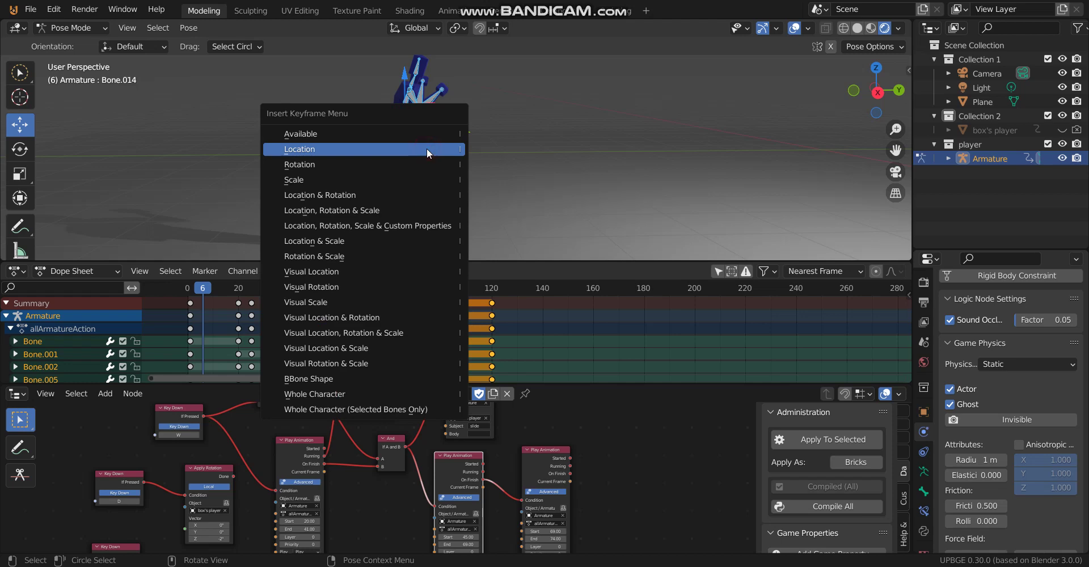
pyautogui.click(427, 163)
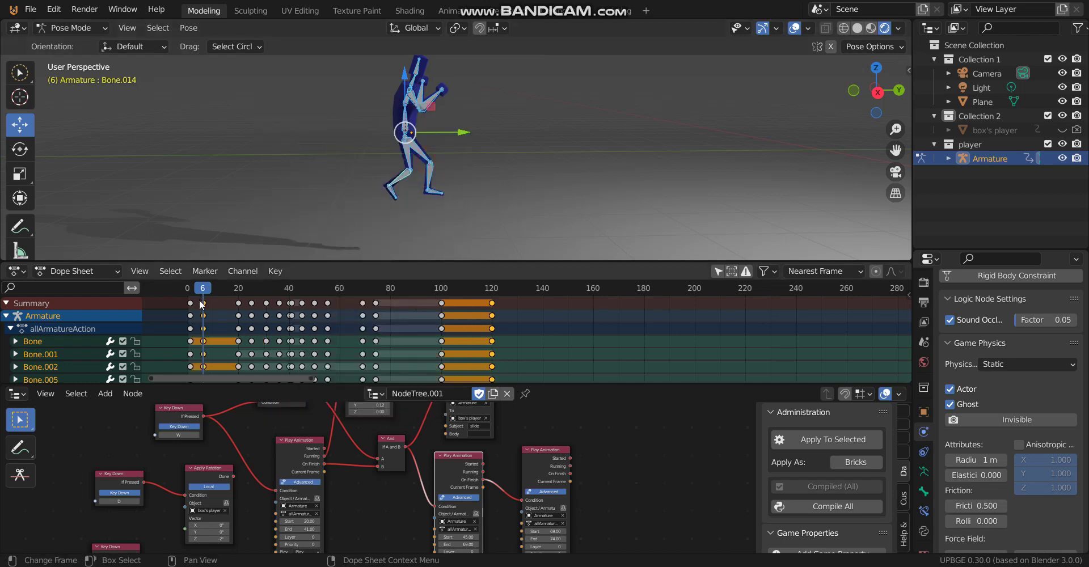
# - Move the keyframes from frame 6 to frame 131 in the Dope Sheet and make frame 131 current
pyautogui.click(203, 304)
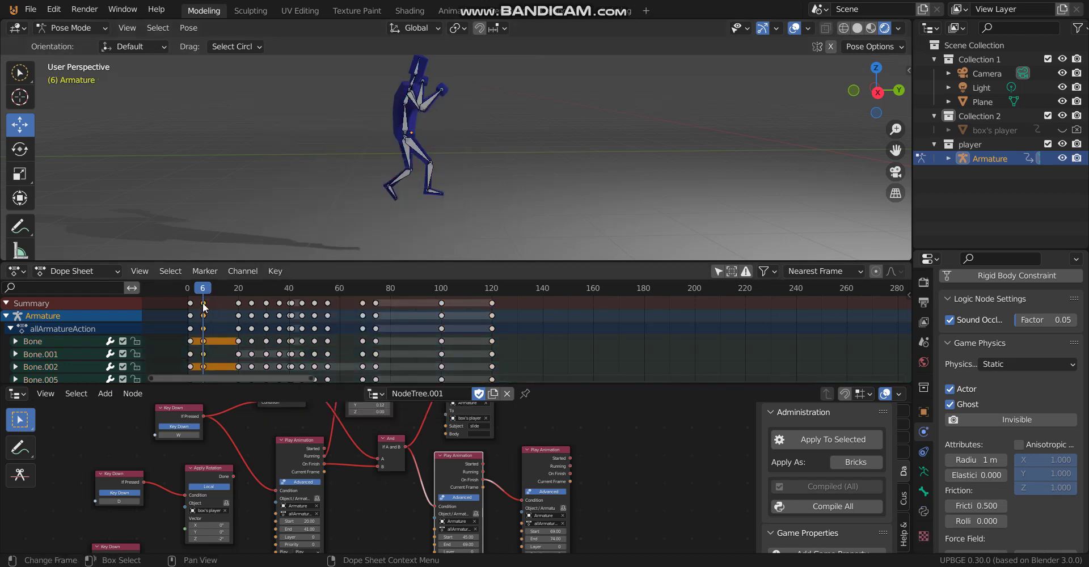
pyautogui.press('g')
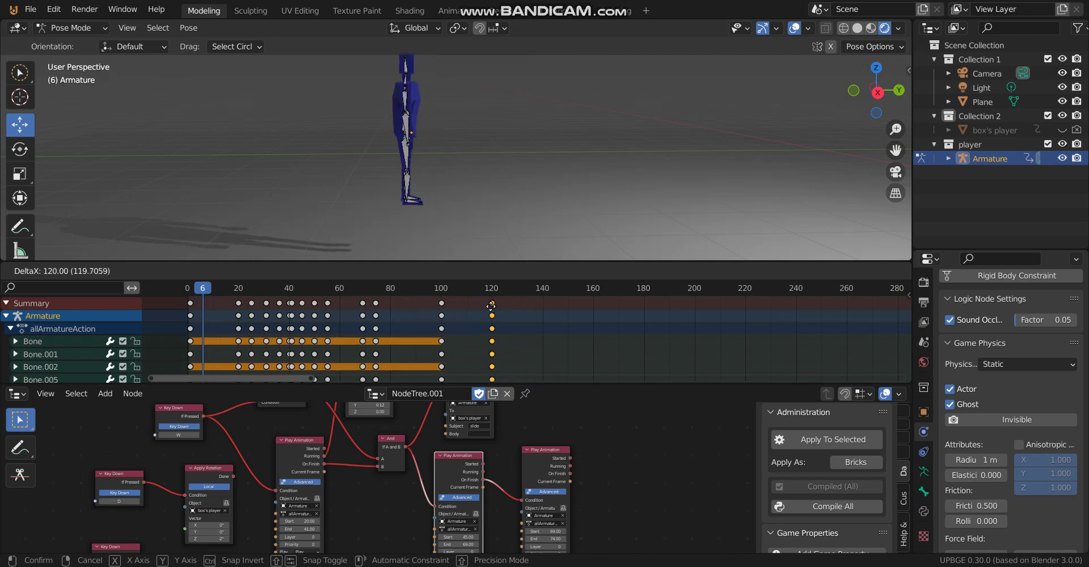
pyautogui.click(520, 305)
pyautogui.moveTo(465, 294); pyautogui.dragTo(520, 304)
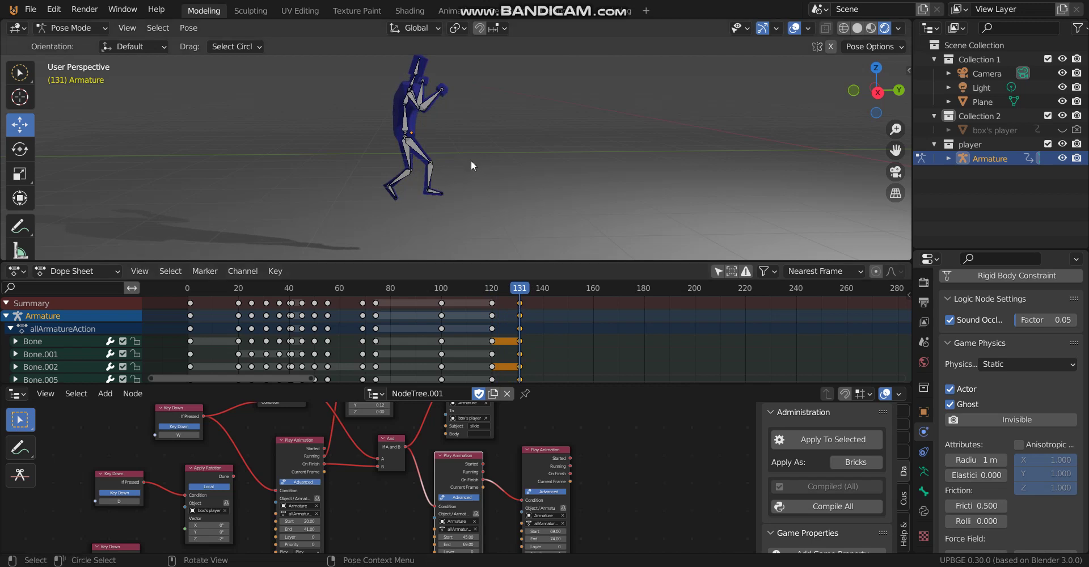
# - Rotate the upper arm Bone.011 about -55° around the global Z axis
pyautogui.moveTo(471, 160); pyautogui.dragTo(520, 175, button='middle')
pyautogui.click(555, 174)
pyautogui.press('r')
pyautogui.press('z')
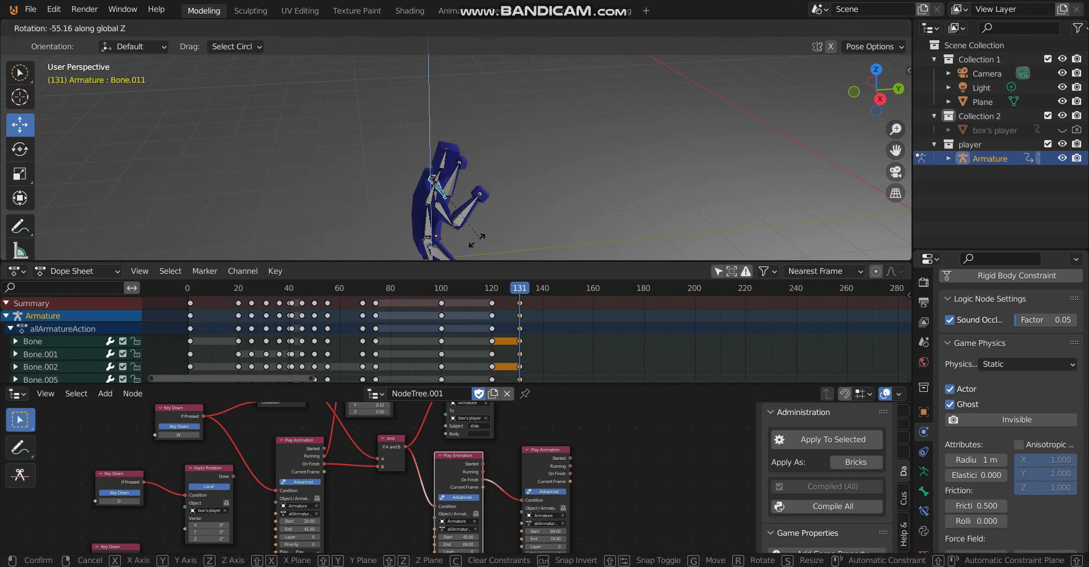
pyautogui.click(476, 237)
# - Rotate the rear thigh Bone.013 to adjust the trailing leg in a side view
pyautogui.moveTo(479, 223); pyautogui.dragTo(442, 153, button='middle')
pyautogui.click(413, 158)
pyautogui.scroll(1, 498, 126)
pyautogui.press('r')
pyautogui.click(485, 141)
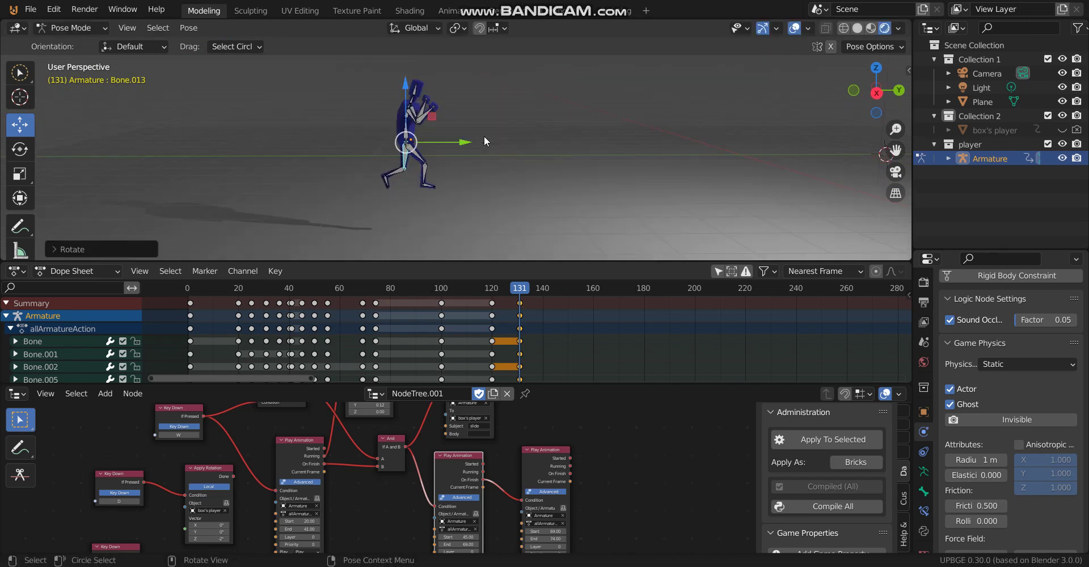
# - Rotate the upper arm Bone.003 to raise the fist closer to the head
pyautogui.click(420, 112)
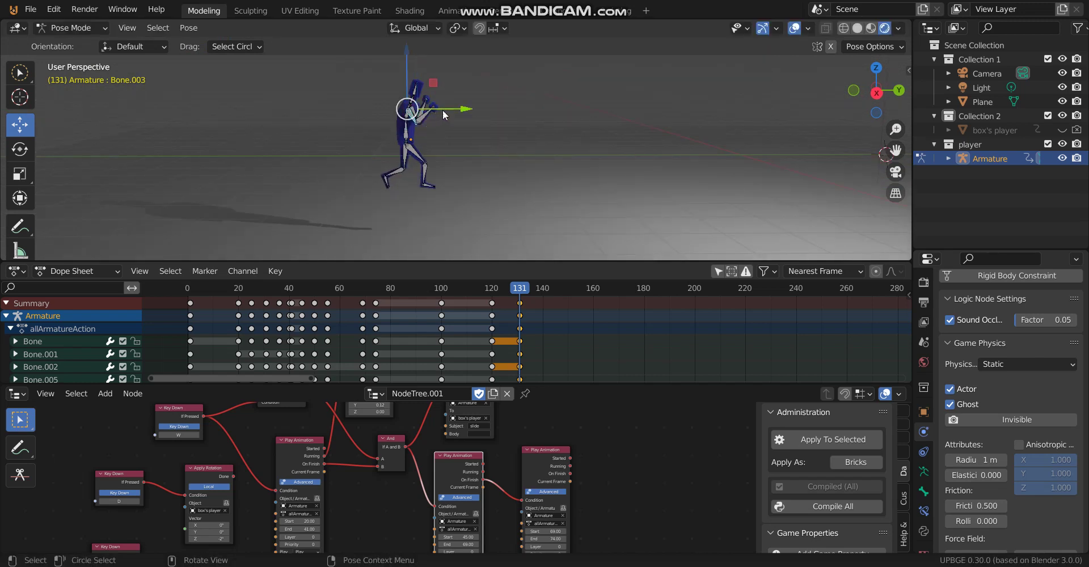
pyautogui.press('r')
pyautogui.click(461, 73)
# - Insert Location keyframes for all bones of the armature at frame 131
pyautogui.moveTo(454, 107)
pyautogui.mouseDown(button='middle')
pyautogui.moveTo(380, 113)
pyautogui.moveTo(434, 116)
pyautogui.mouseUp(button='middle')
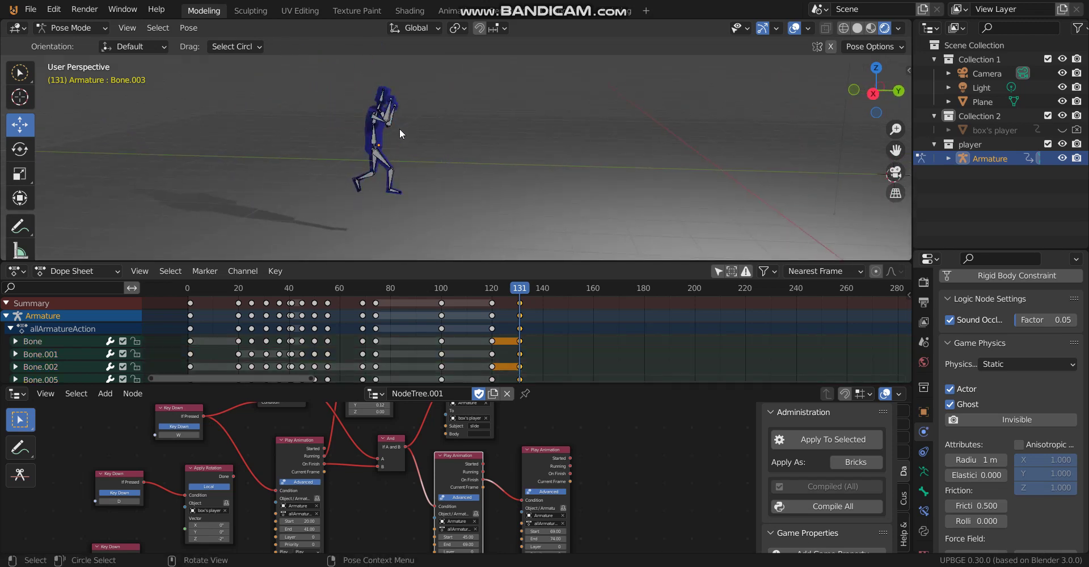
pyautogui.press('a')
pyautogui.press('i')
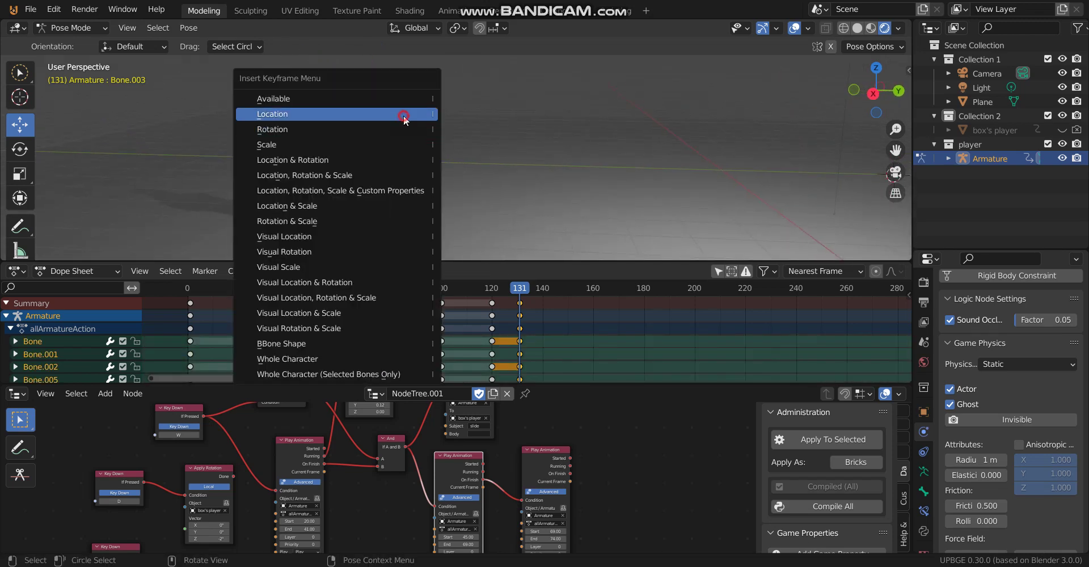
pyautogui.click(397, 114)
# - Shrink the 3D viewport and the Dope Sheet to give the logic node editor more room
pyautogui.moveTo(518, 292)
pyautogui.mouseDown()
pyautogui.moveTo(492, 288)
pyautogui.moveTo(521, 293)
pyautogui.mouseUp()
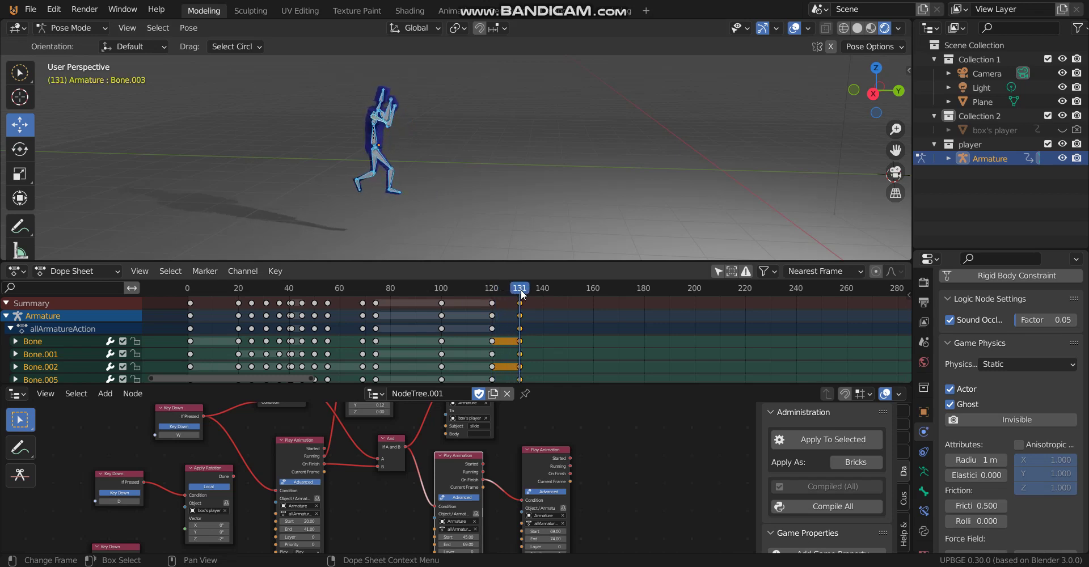
pyautogui.scroll(-2, 562, 511)
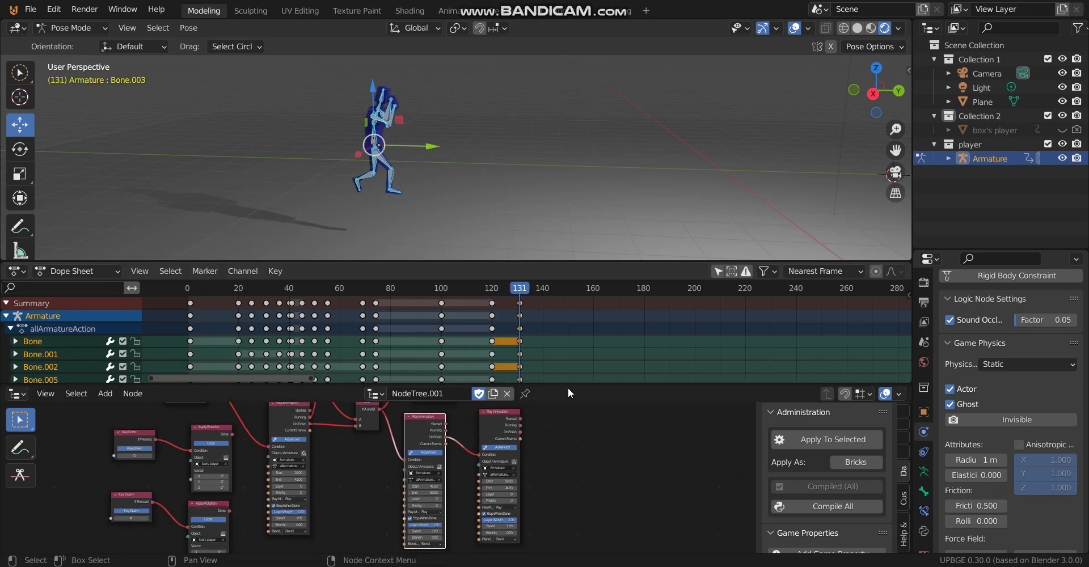
pyautogui.click(491, 292)
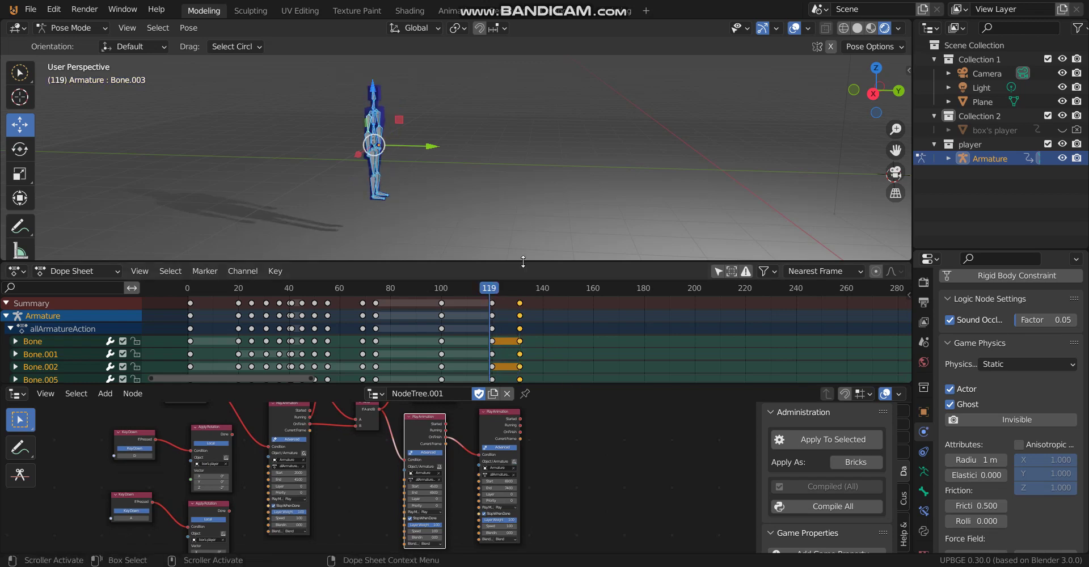
pyautogui.moveTo(544, 261); pyautogui.dragTo(543, 192)
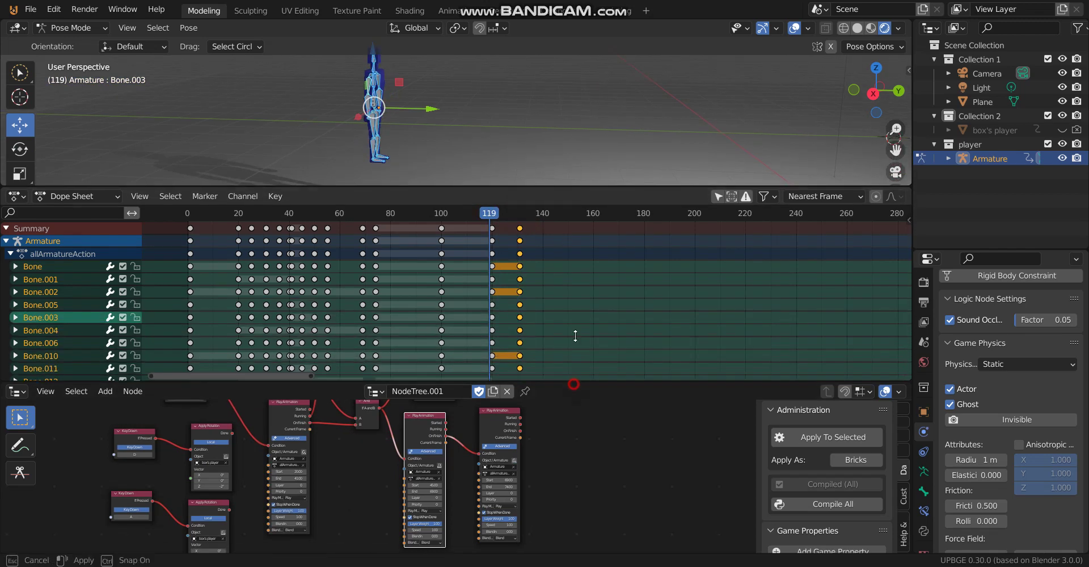
pyautogui.moveTo(571, 386); pyautogui.dragTo(531, 246)
# - Scrub to frames 120 and 131 to check the start and end of the new animation
pyautogui.click(493, 216)
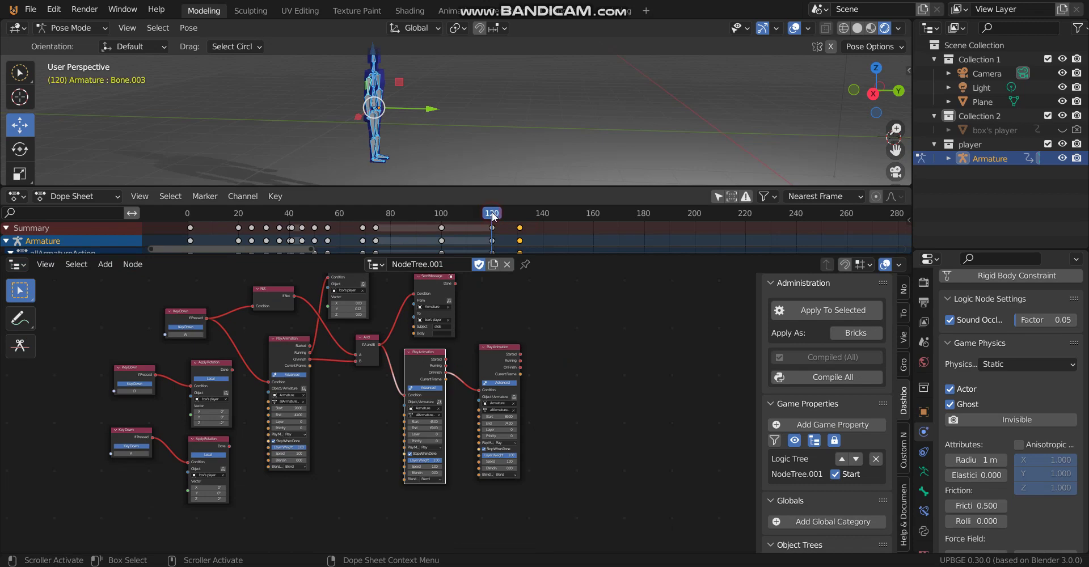
pyautogui.click(518, 214)
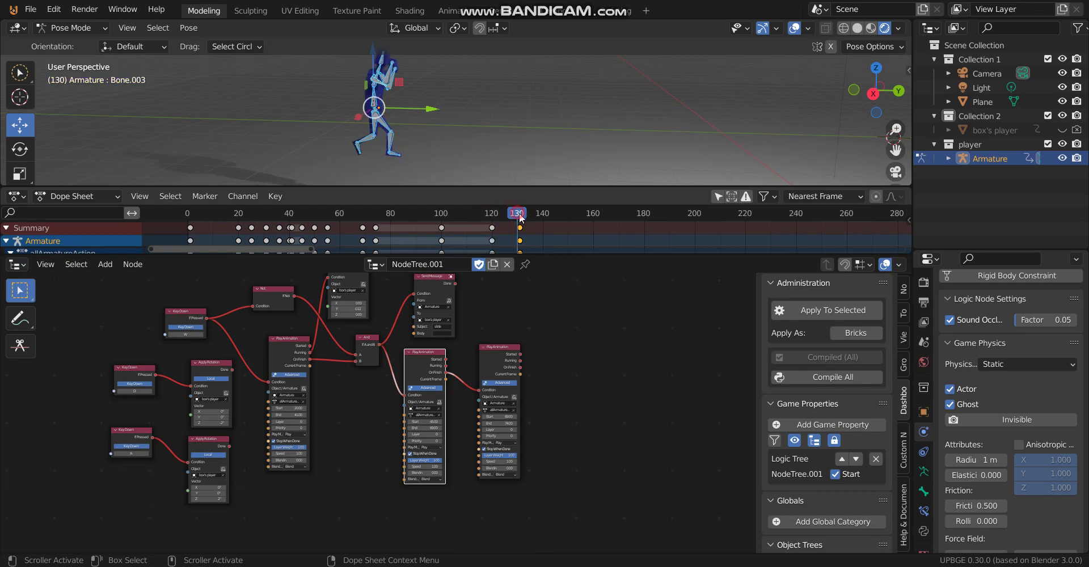
pyautogui.click(520, 216)
# - Duplicate the Play Animation node for frames 69–74 and link the original's On Finish to the copy's Condition
pyautogui.scroll(4, 522, 385)
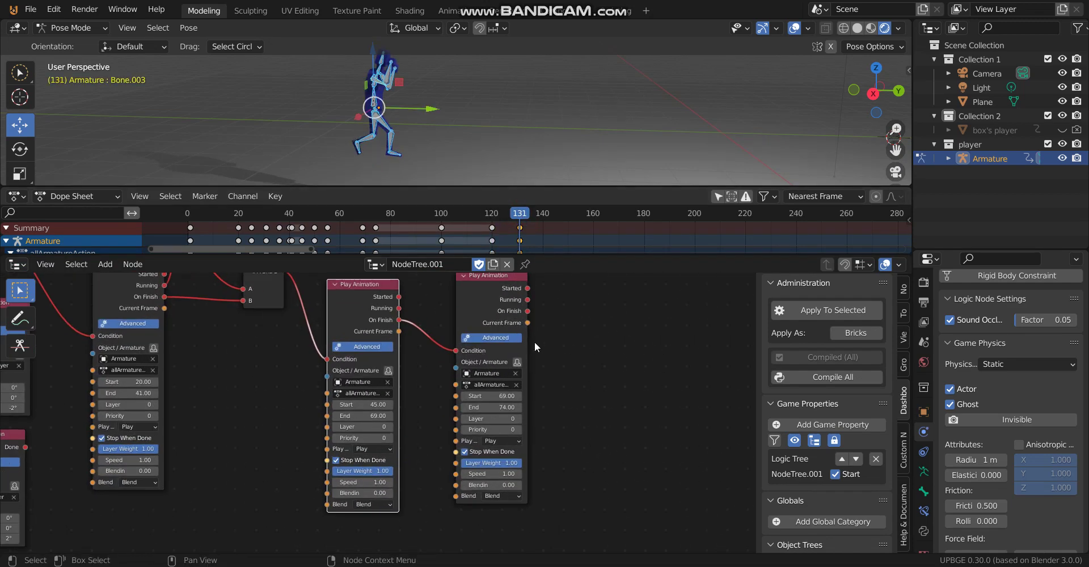
pyautogui.moveTo(535, 347); pyautogui.dragTo(486, 381, button='middle')
pyautogui.click(456, 321)
pyautogui.hotkey('shift', 'd')
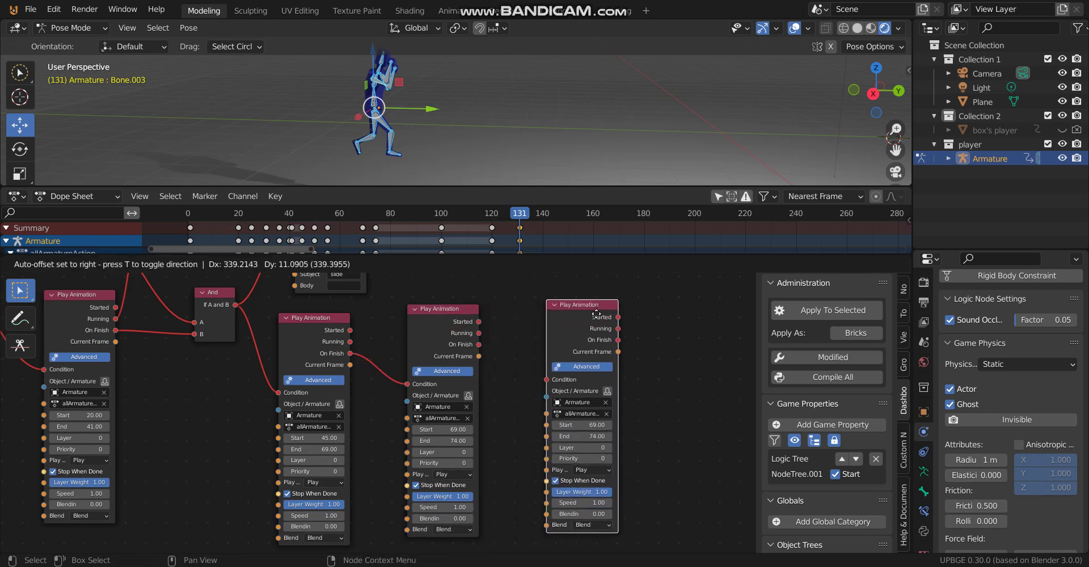
pyautogui.click(600, 315)
pyautogui.moveTo(478, 344); pyautogui.dragTo(550, 382)
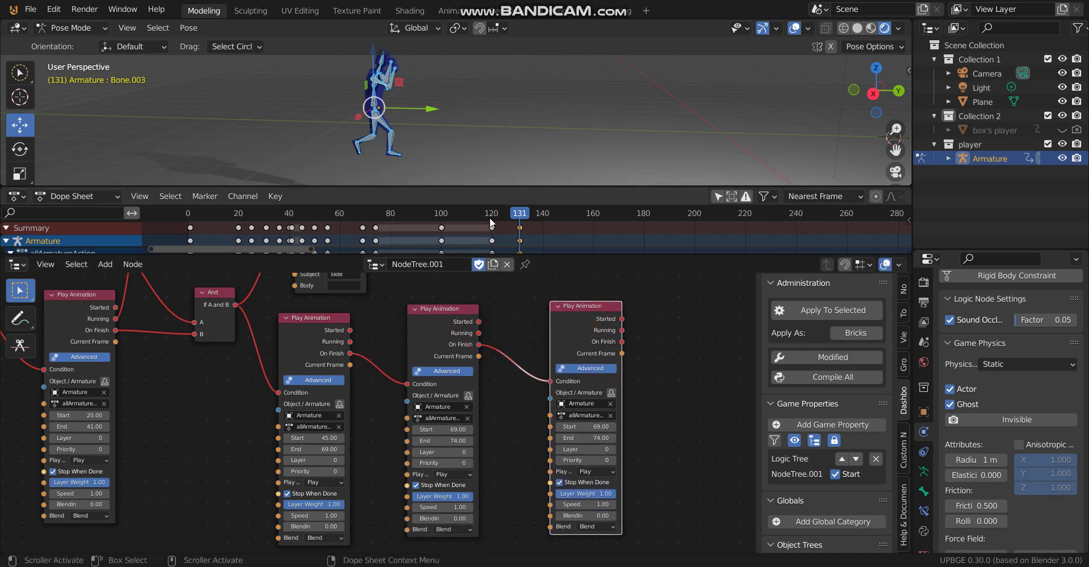
# - Set the duplicated Play Animation node's Start to 120 and End to 131
pyautogui.click(589, 427)
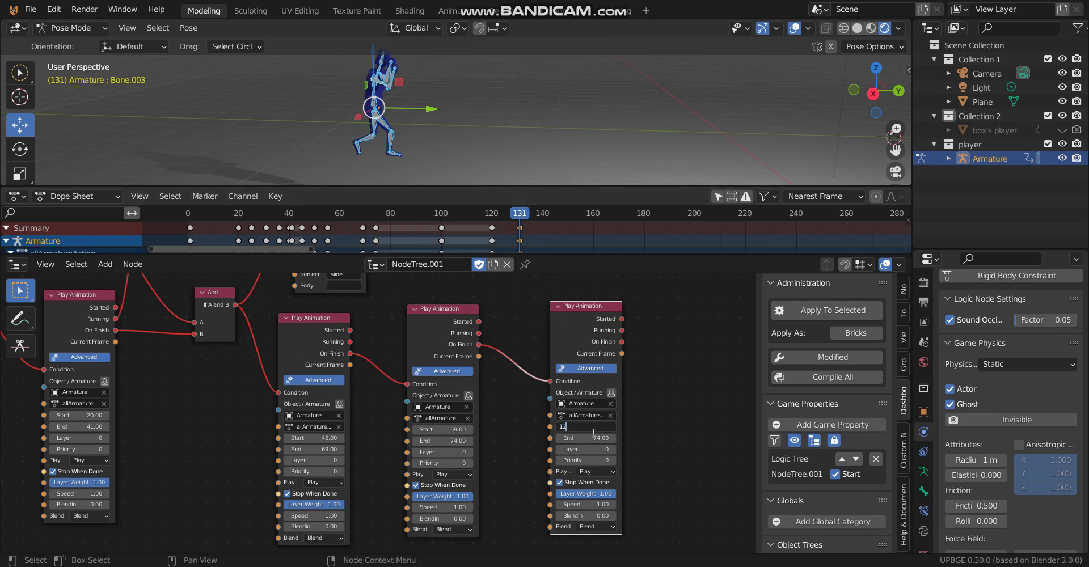
pyautogui.click(643, 429)
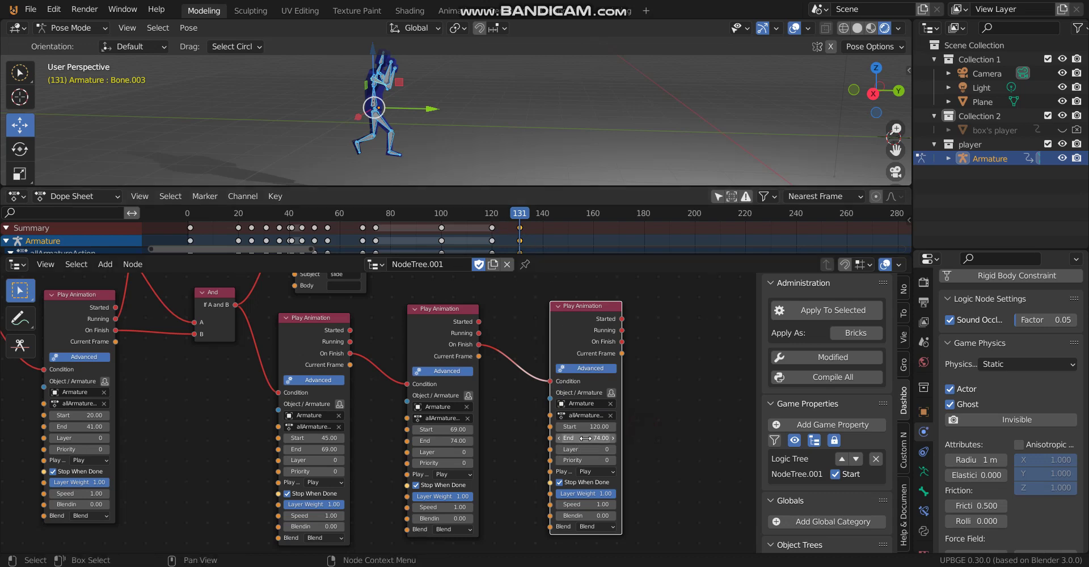
pyautogui.click(588, 439)
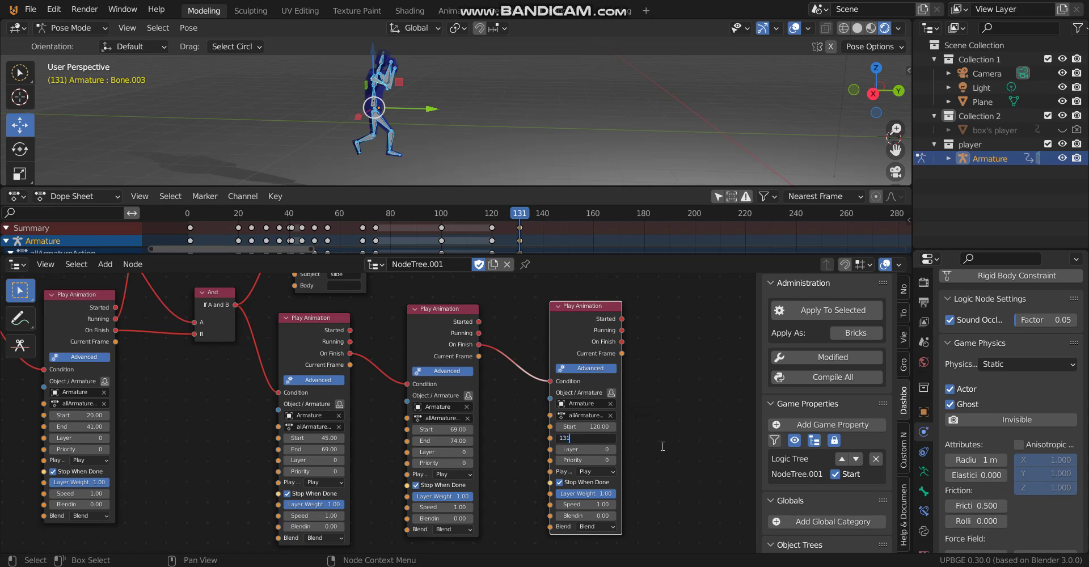
pyautogui.click(661, 418)
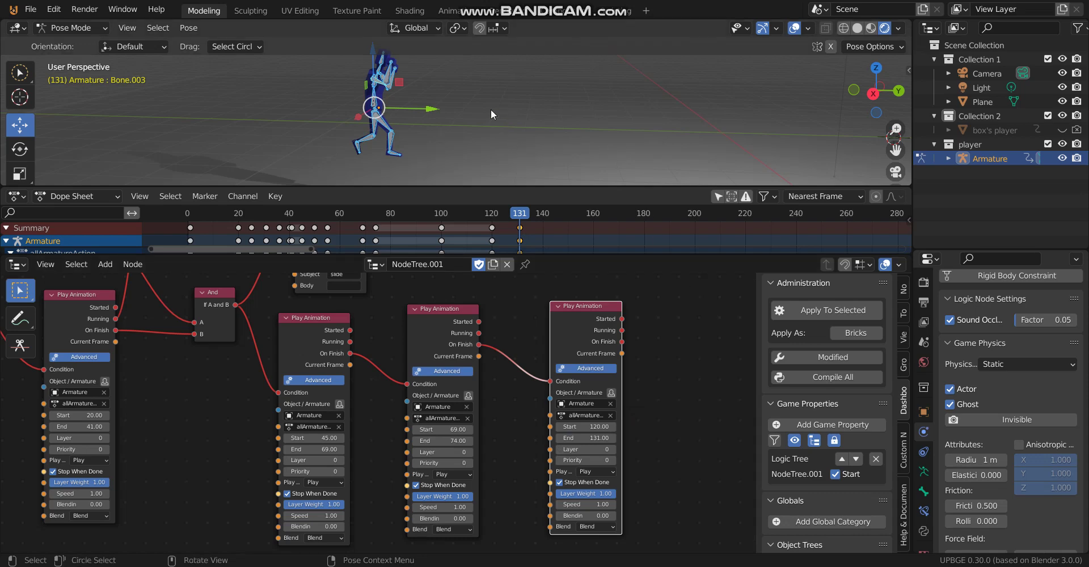
# - Return to frame 1, switch the armature to Object Mode and deselect it
pyautogui.scroll(-2, 489, 108)
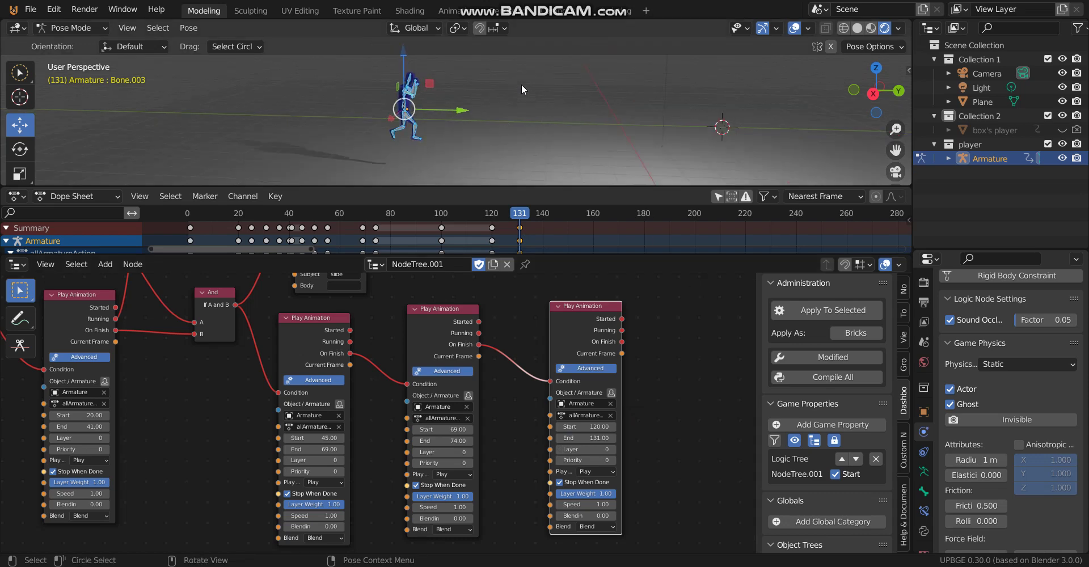
pyautogui.click(191, 216)
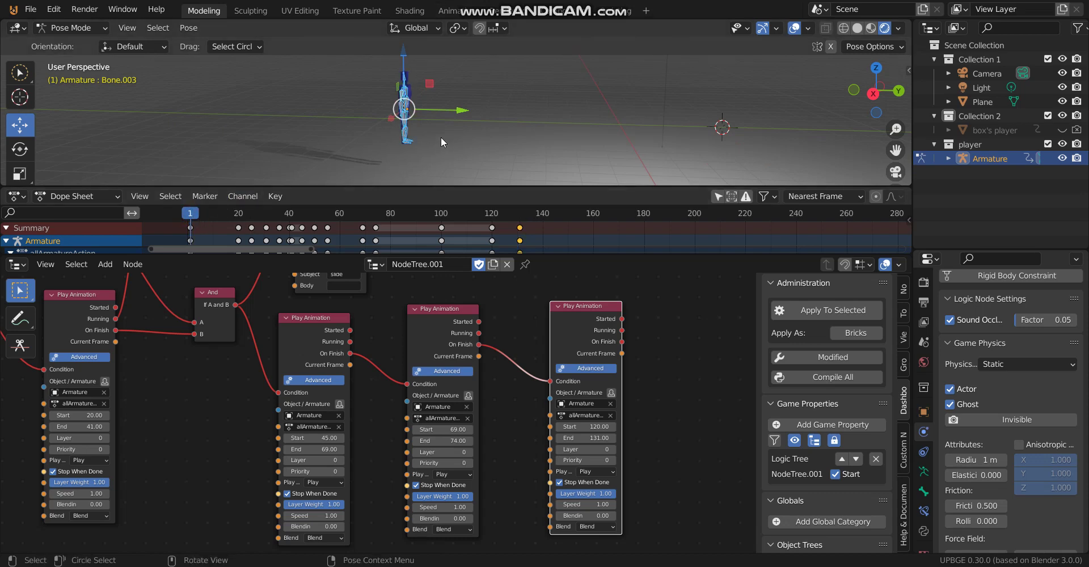
pyautogui.click(71, 28)
pyautogui.click(62, 41)
pyautogui.click(471, 63)
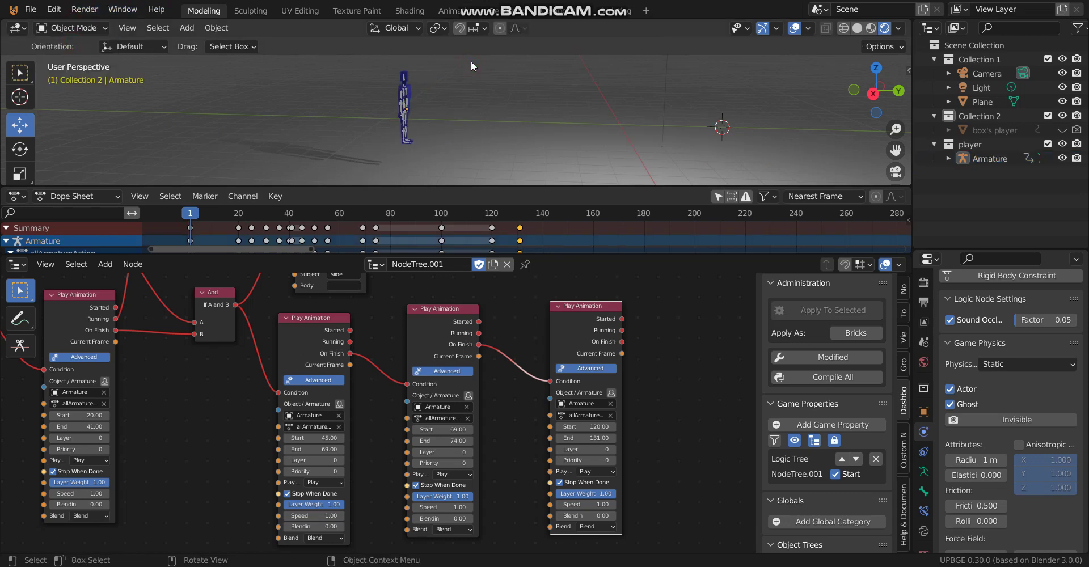
# - Run the game, walk and turn the character to test the chained animations, and stop it
pyautogui.press('p')
pyautogui.press('Escape')
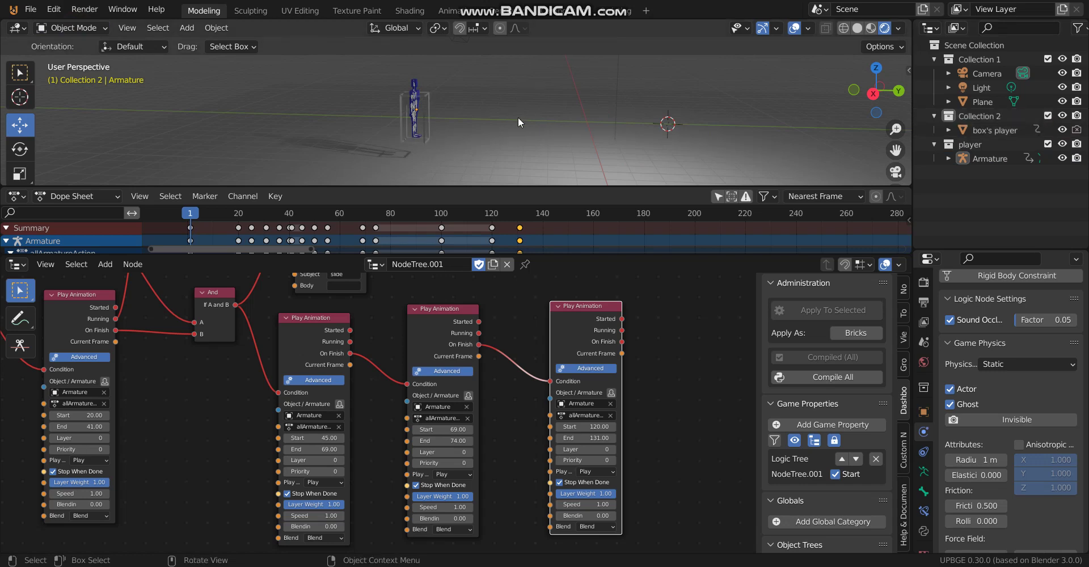
pyautogui.press('p')
pyautogui.press('w')
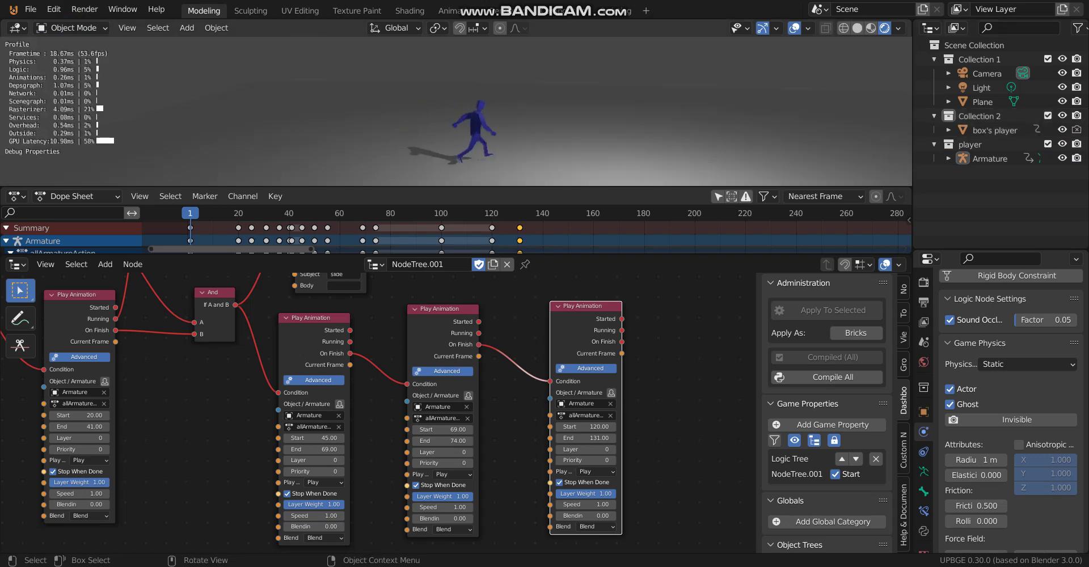
pyautogui.press('a')
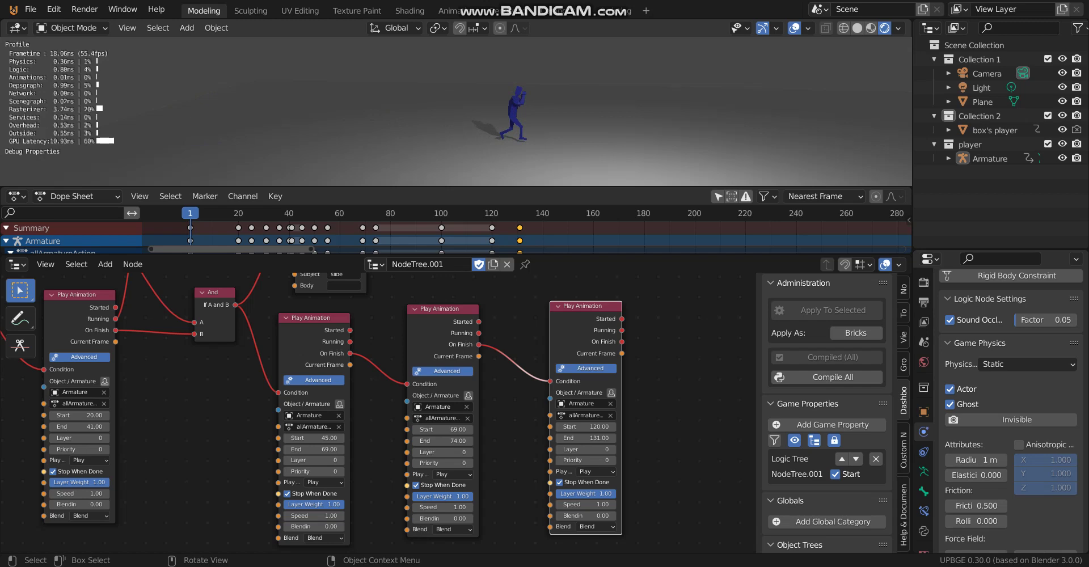
pyautogui.press('Escape')
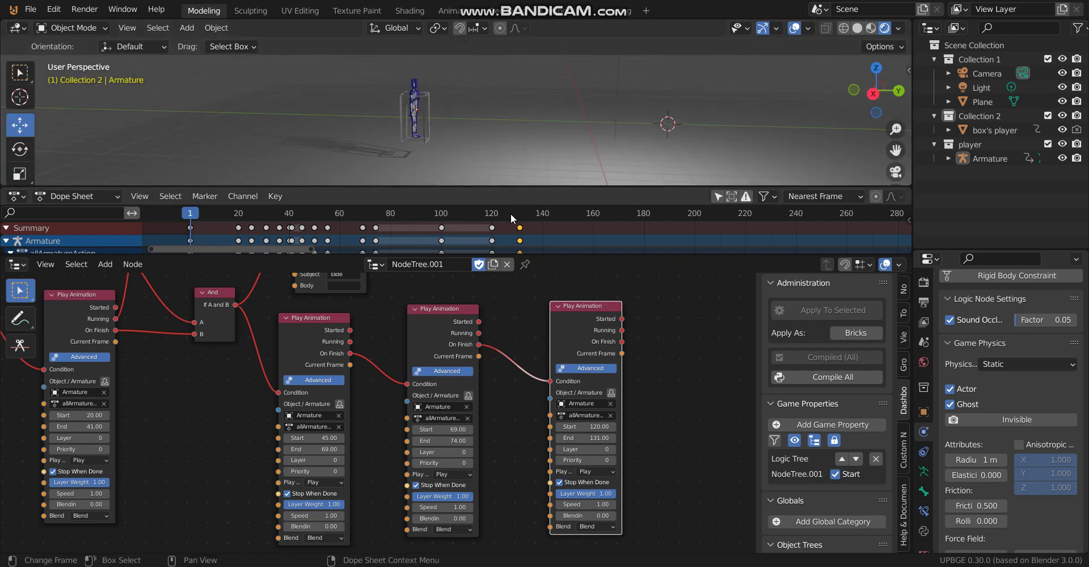
# - Scrub from frame 120 to 131 and examine the character's final pose up close
pyautogui.moveTo(492, 218); pyautogui.dragTo(520, 223)
pyautogui.scroll(5, 403, 82)
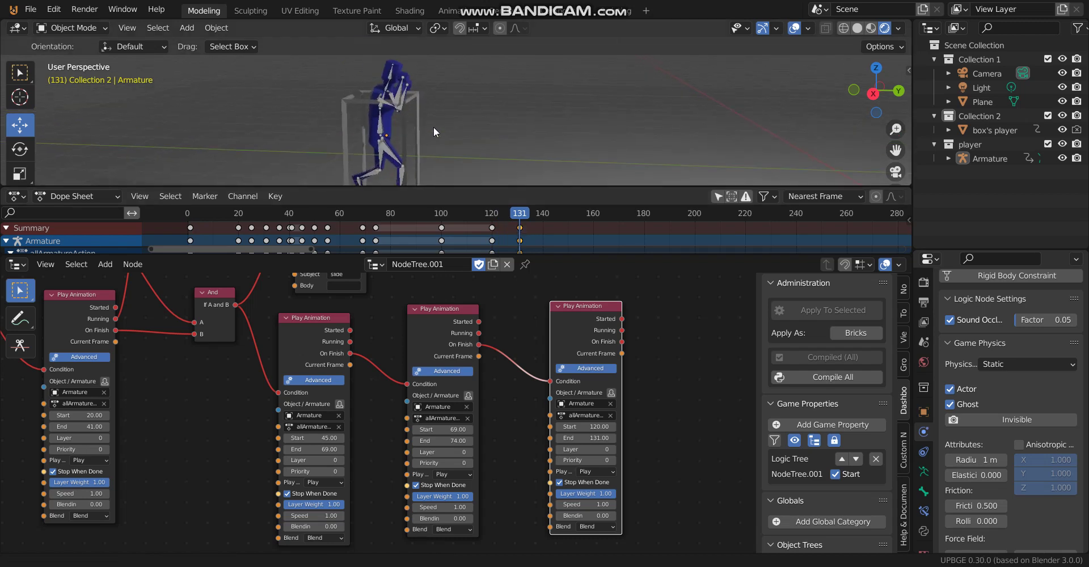
pyautogui.moveTo(434, 127); pyautogui.dragTo(444, 111, button='middle')
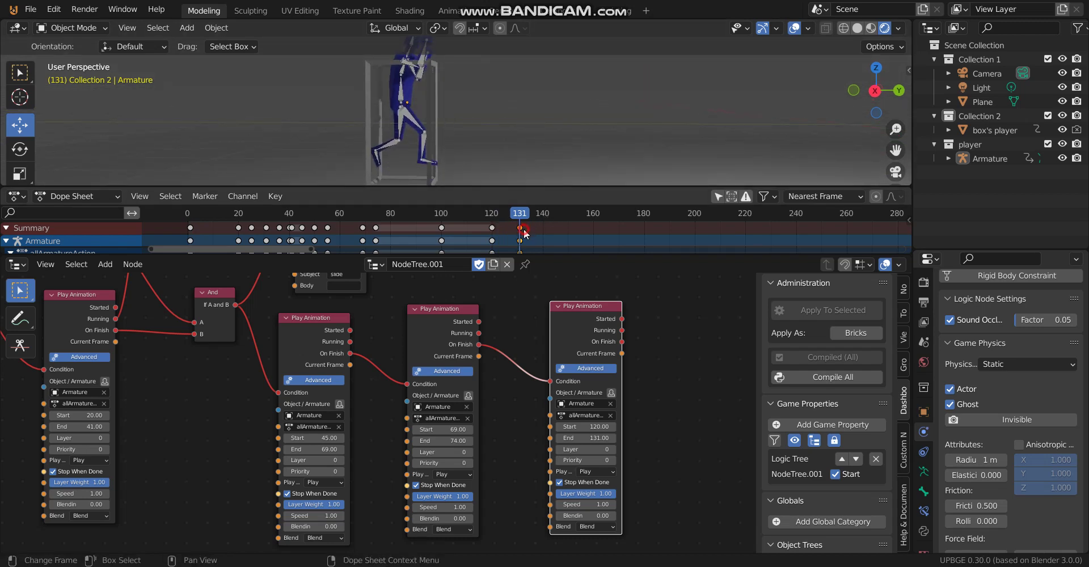
# - Duplicate the armature's keyframes at frame 131 to frame 141 and enlarge the 3D view and Dope Sheet areas
pyautogui.hotkey('shift', 'd')
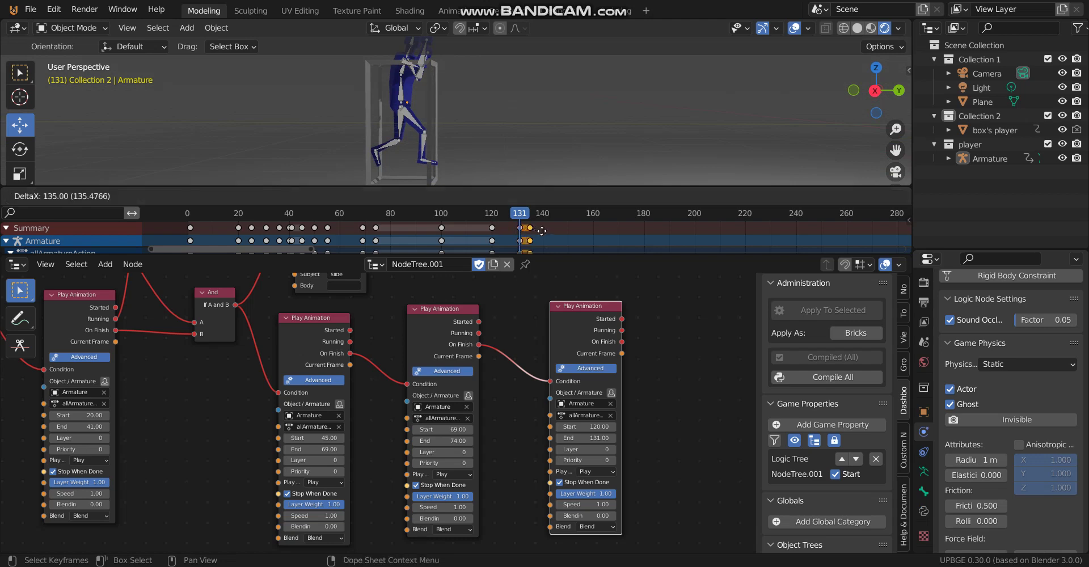
pyautogui.click(547, 275)
pyautogui.moveTo(560, 257); pyautogui.dragTo(558, 340)
pyautogui.moveTo(576, 188); pyautogui.dragTo(572, 231)
pyautogui.scroll(-2, 443, 154)
# - At frame 141, rotate the armature's Bone.001 in Pose Mode and insert a Rotation keyframe for it
pyautogui.click(422, 125)
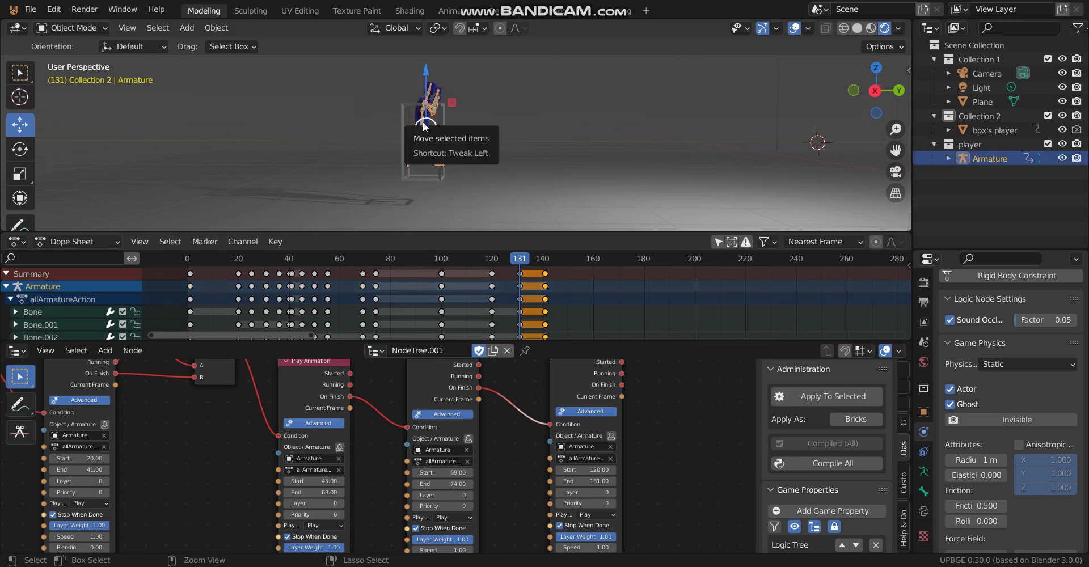
pyautogui.click(546, 262)
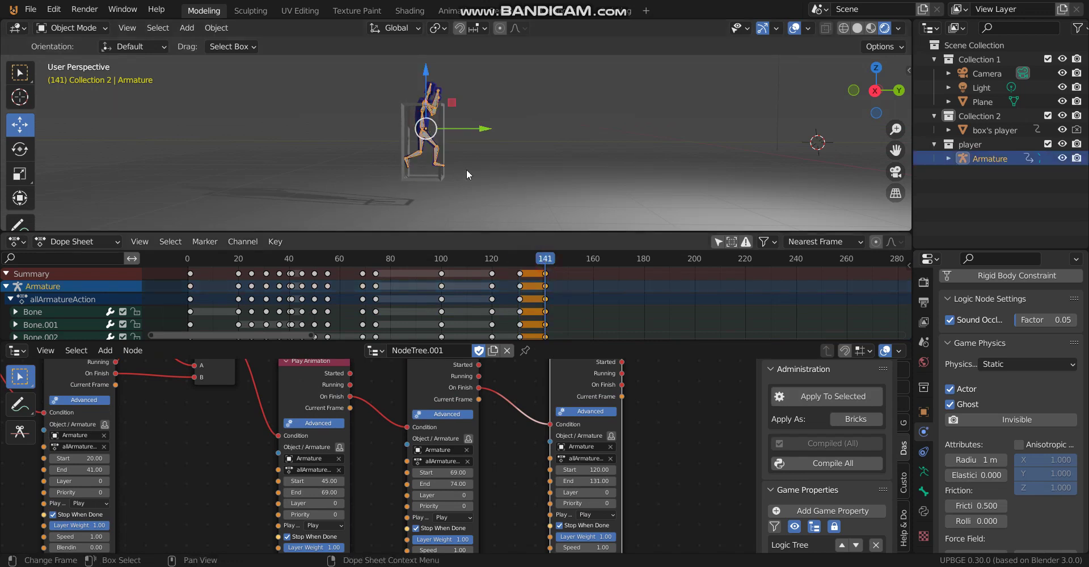
pyautogui.hotkey('ctrl', 'Tab')
pyautogui.click(424, 116)
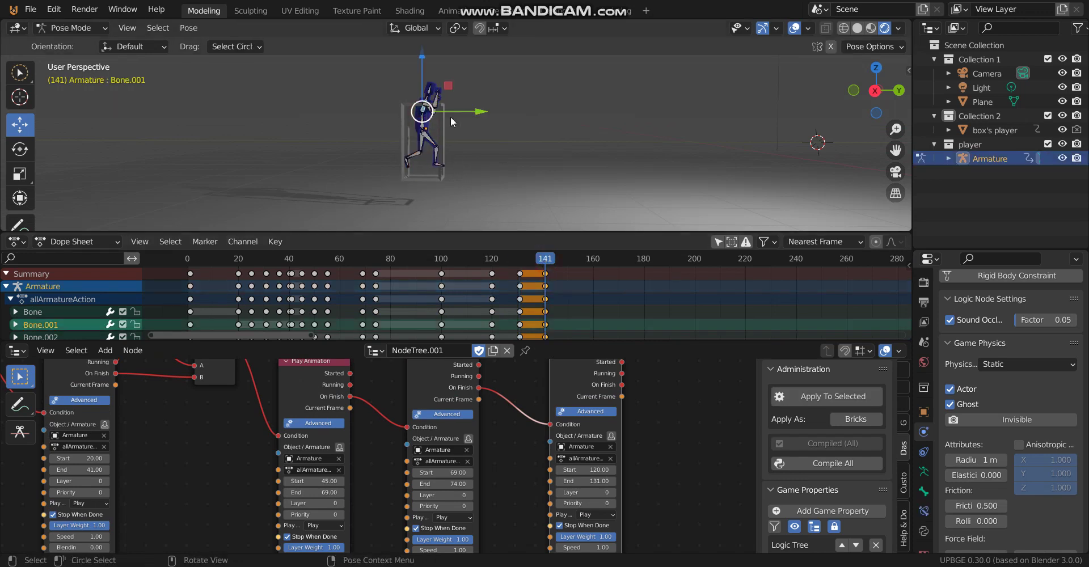
pyautogui.press('r')
pyautogui.click(520, 104)
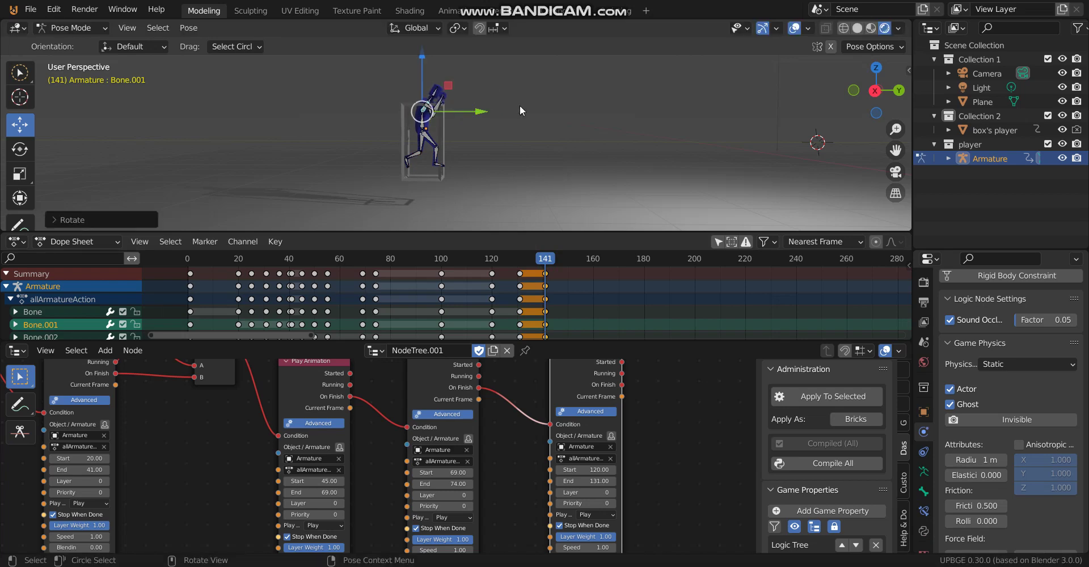
pyautogui.press('i')
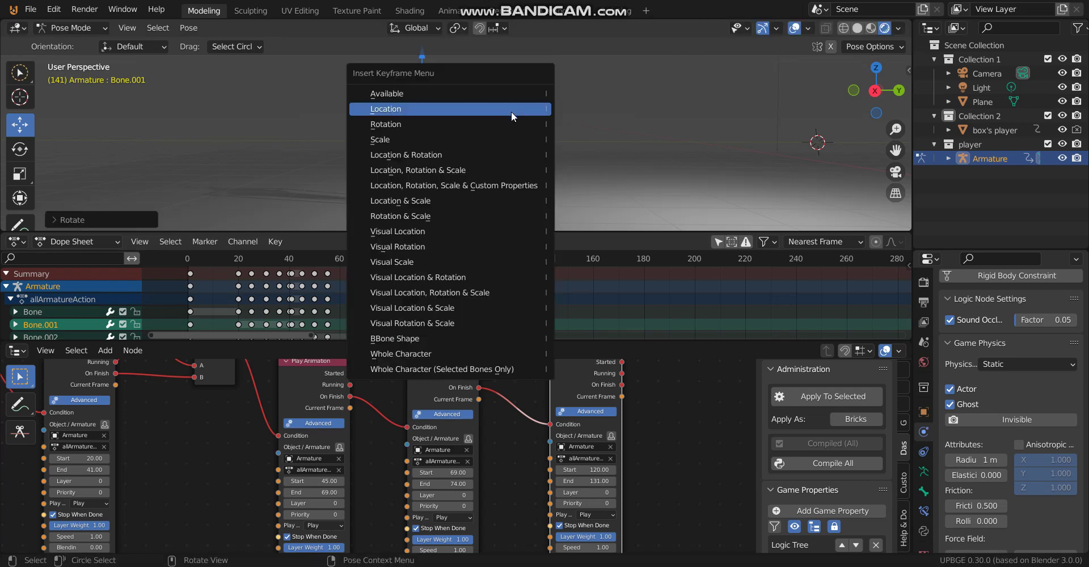
pyautogui.click(513, 124)
pyautogui.moveTo(532, 257)
pyautogui.mouseDown()
pyautogui.moveTo(516, 262)
pyautogui.moveTo(545, 273)
pyautogui.mouseUp()
# - Set the play mode of the last Play Animation node to Loop
pyautogui.moveTo(648, 480); pyautogui.dragTo(639, 429, button='middle')
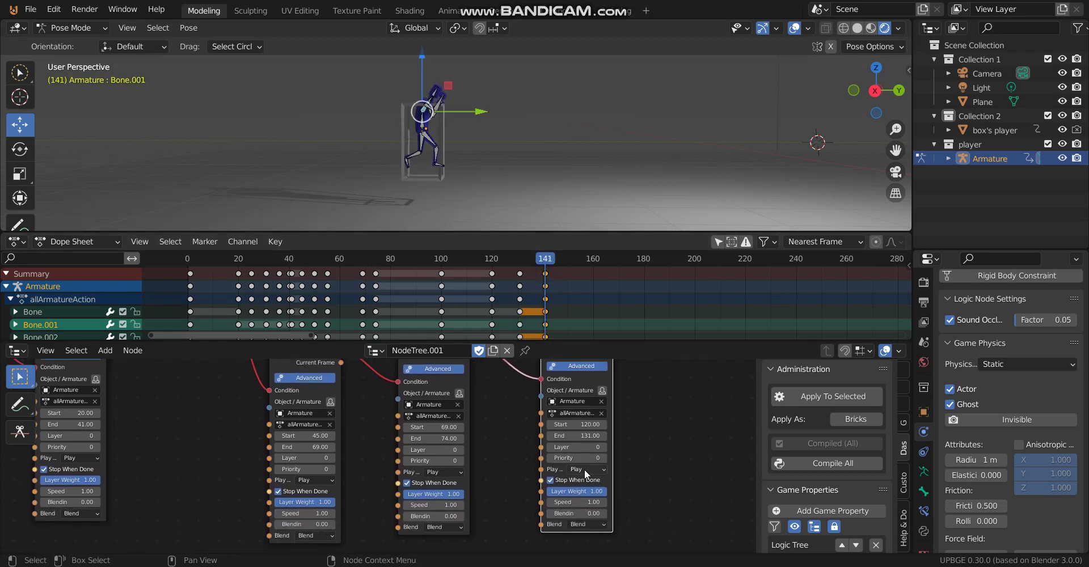
pyautogui.click(584, 469)
pyautogui.click(587, 492)
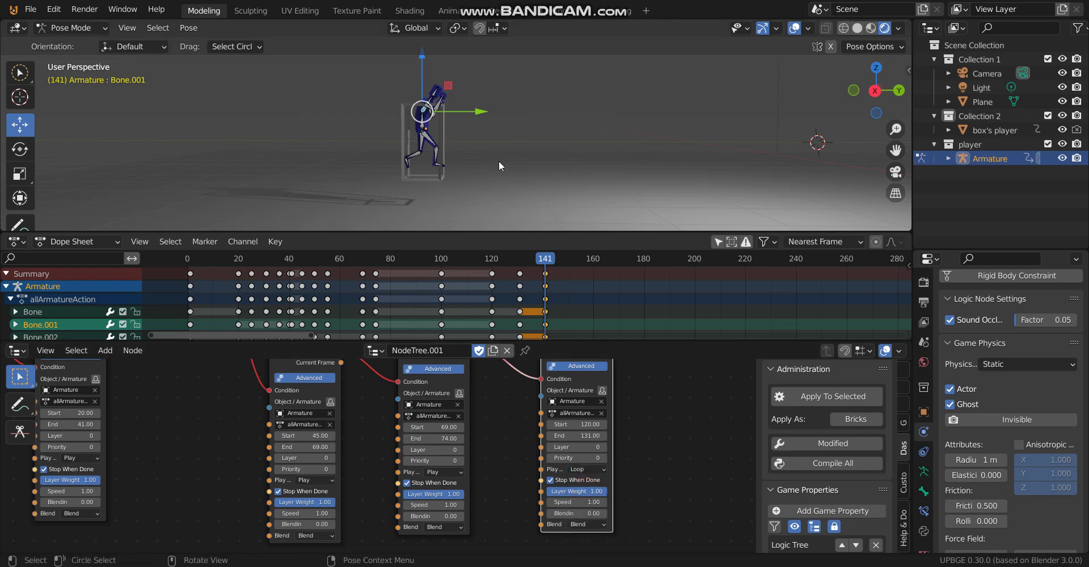
# - Return to frame 1 in Object Mode, run the game to test the character's looping animation, and stop it
pyautogui.scroll(-1, 499, 161)
pyautogui.click(192, 265)
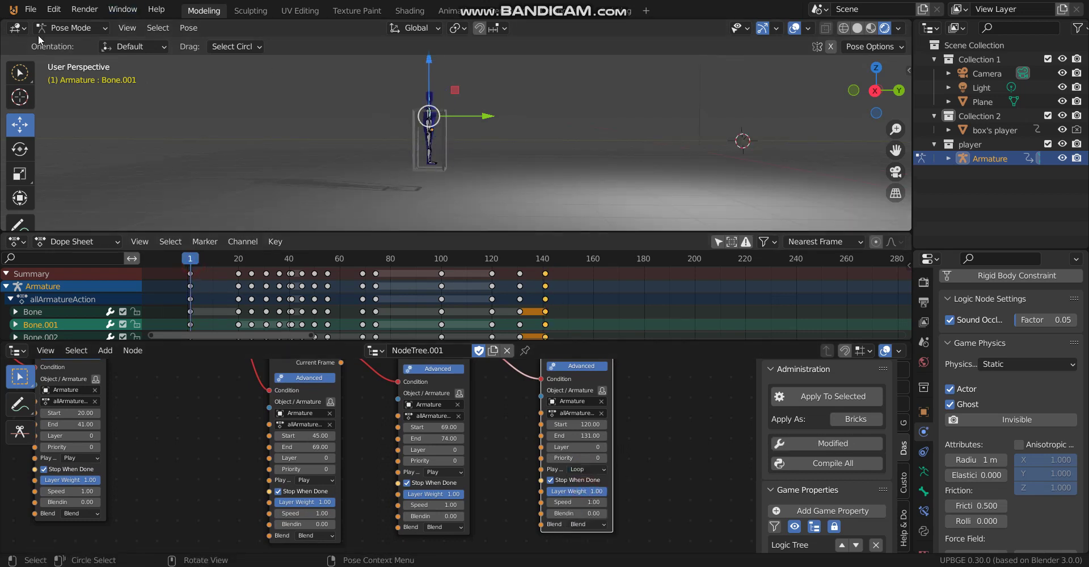
pyautogui.click(68, 28)
pyautogui.click(63, 41)
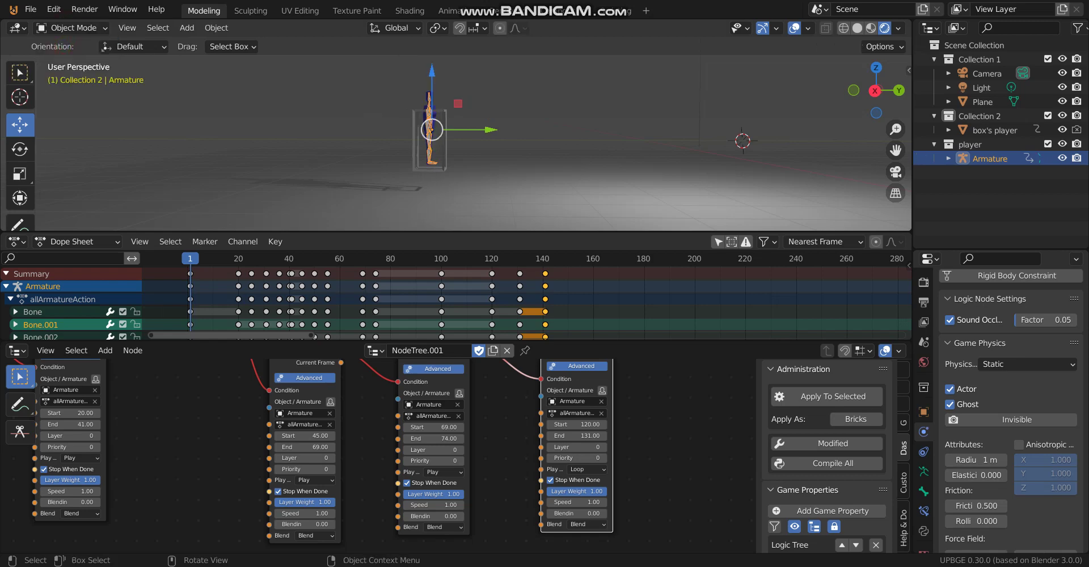
pyautogui.press('p')
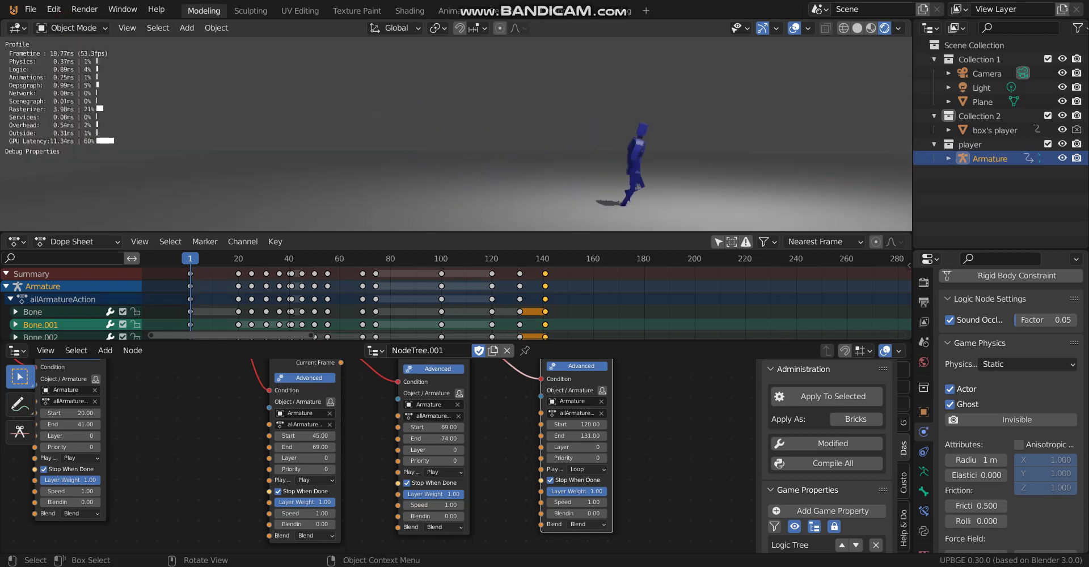
pyautogui.press('a')
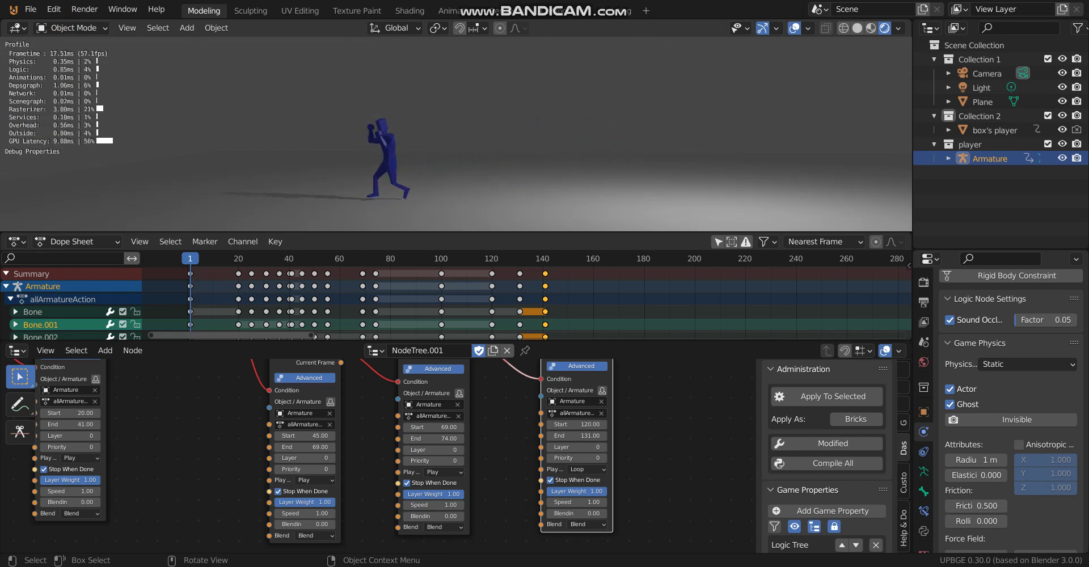
pyautogui.press('Escape')
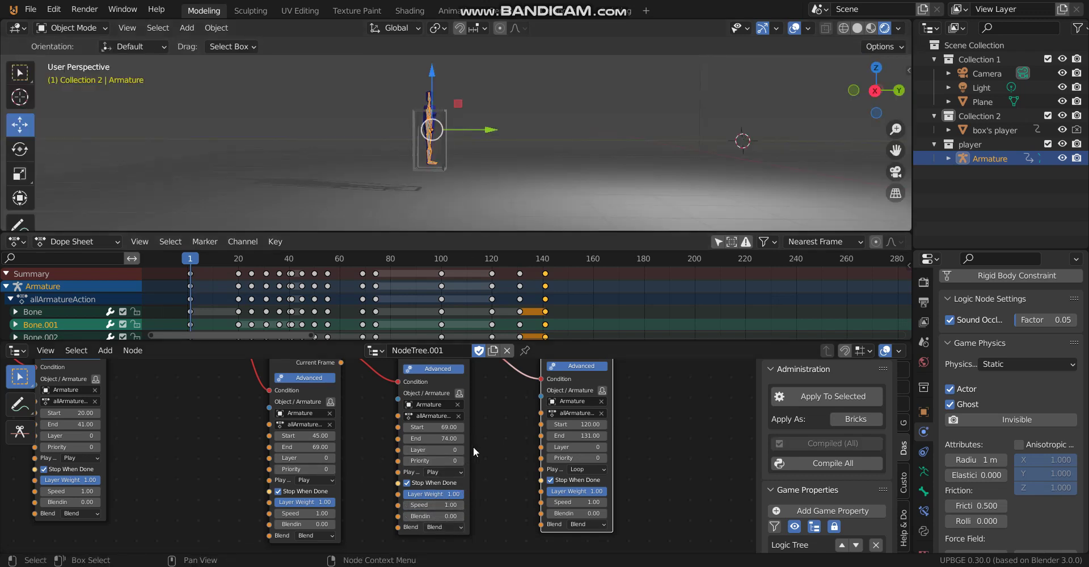
# - Set the Layer of the last three chained Play Animation nodes to 1, 2 and 3, and test-run the game
pyautogui.click(604, 447)
pyautogui.click(604, 447)
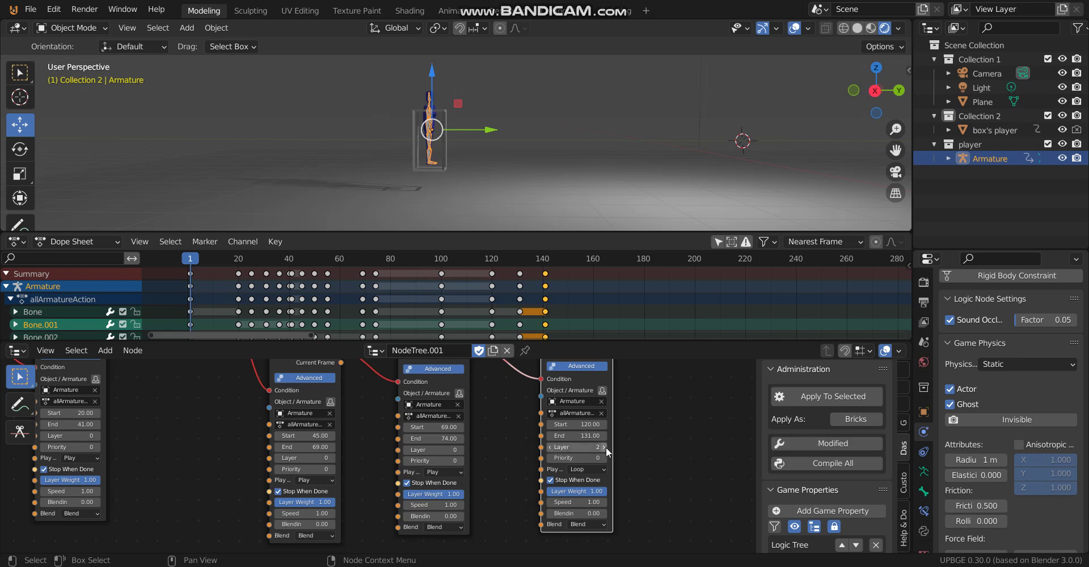
pyautogui.scroll(-1, 212, 468)
pyautogui.moveTo(213, 468); pyautogui.dragTo(279, 466, button='middle')
pyautogui.scroll(1, 306, 465)
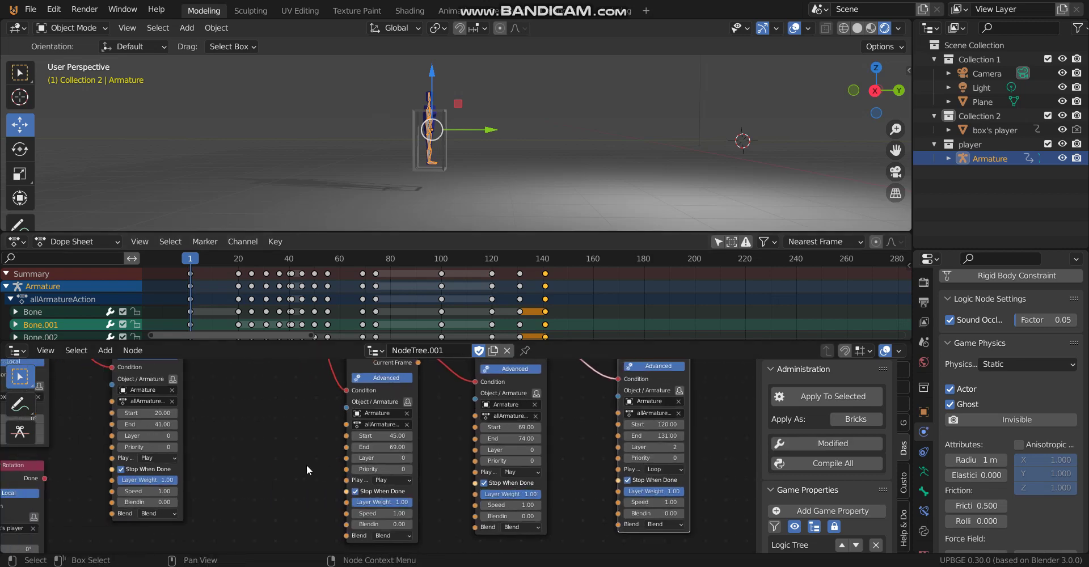
pyautogui.click(408, 457)
pyautogui.click(539, 450)
pyautogui.click(539, 450)
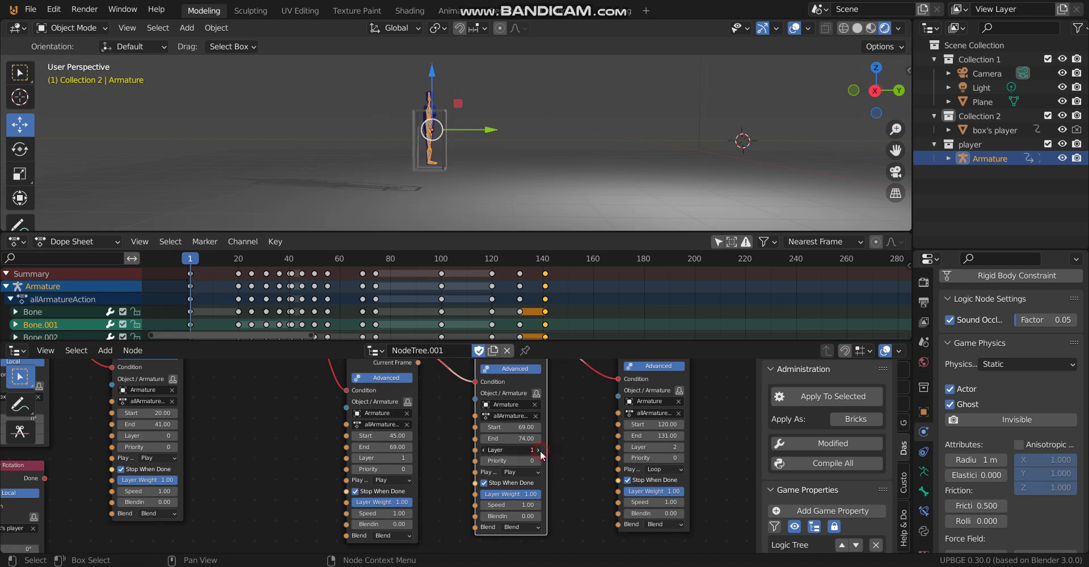
pyautogui.click(680, 447)
pyautogui.press('p')
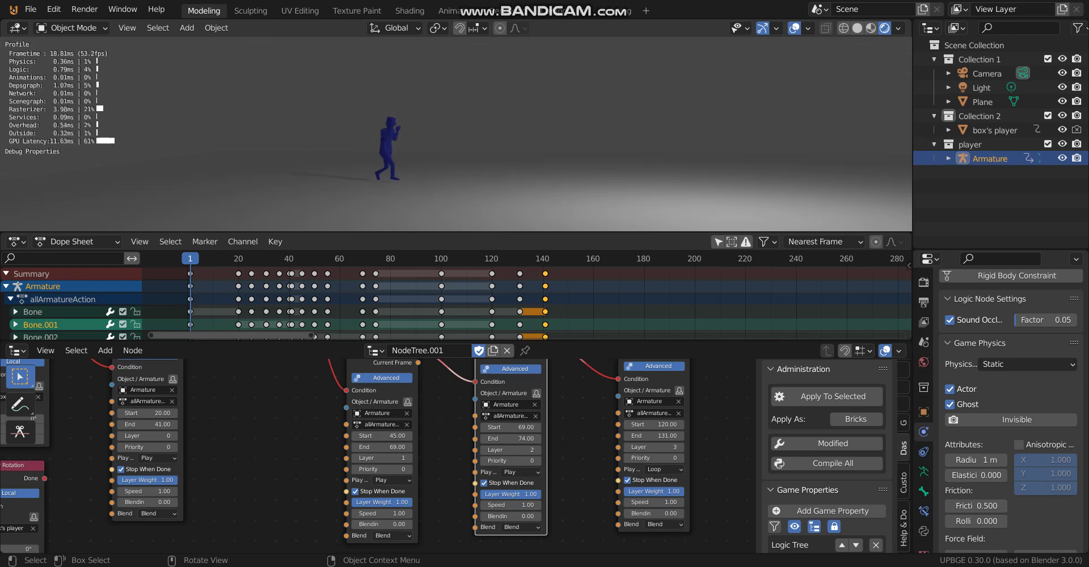
pyautogui.press('Escape')
# - Scrub the timeline near frame 140 and set the last Play Animation node's End to 140
pyautogui.click(541, 258)
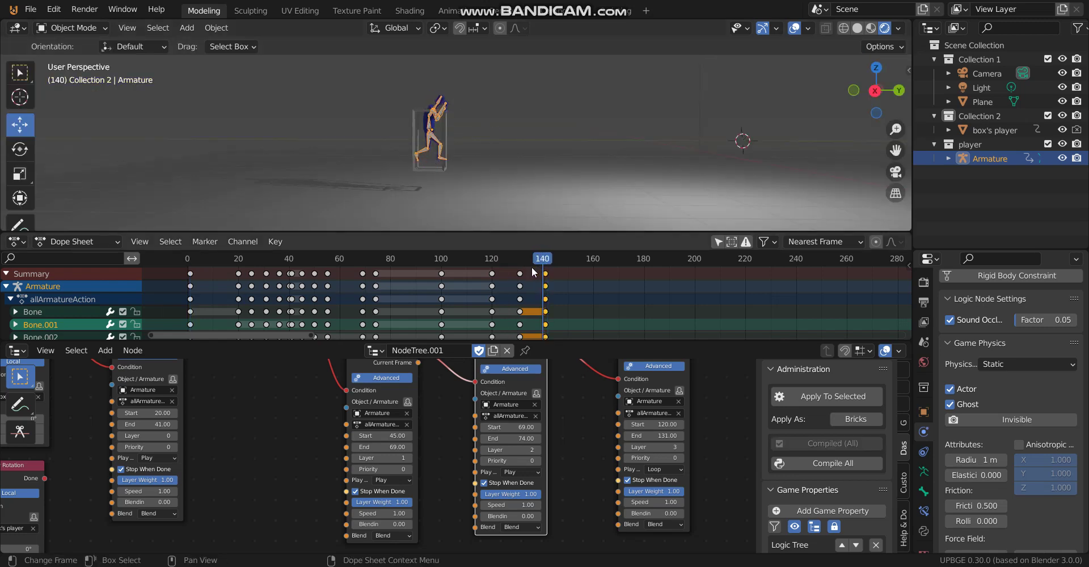
pyautogui.moveTo(532, 272)
pyautogui.mouseDown()
pyautogui.moveTo(518, 273)
pyautogui.moveTo(538, 274)
pyautogui.mouseUp()
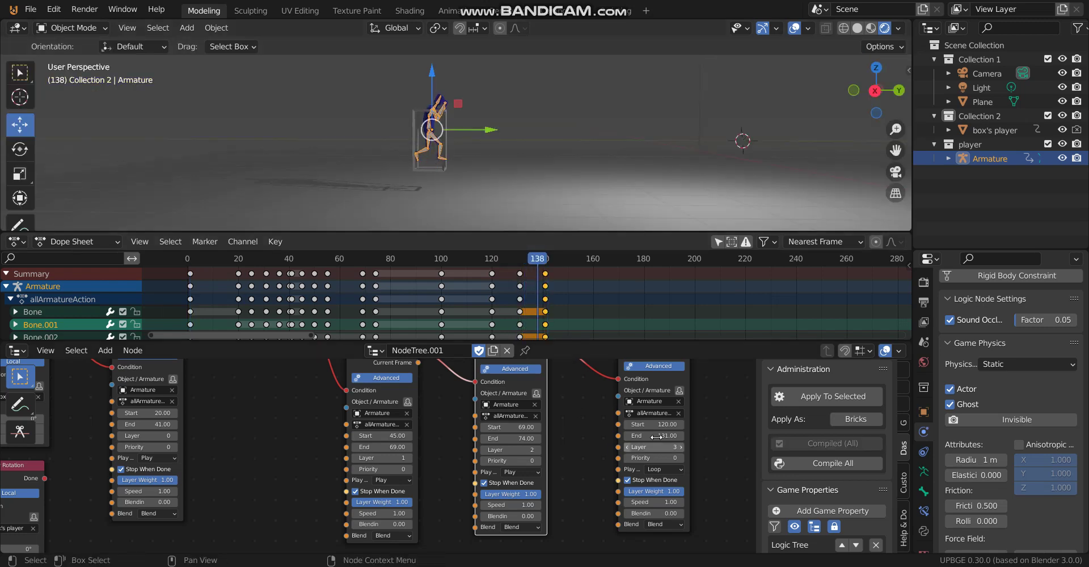
pyautogui.doubleClick(656, 436)
pyautogui.write('140')
pyautogui.press('Return')
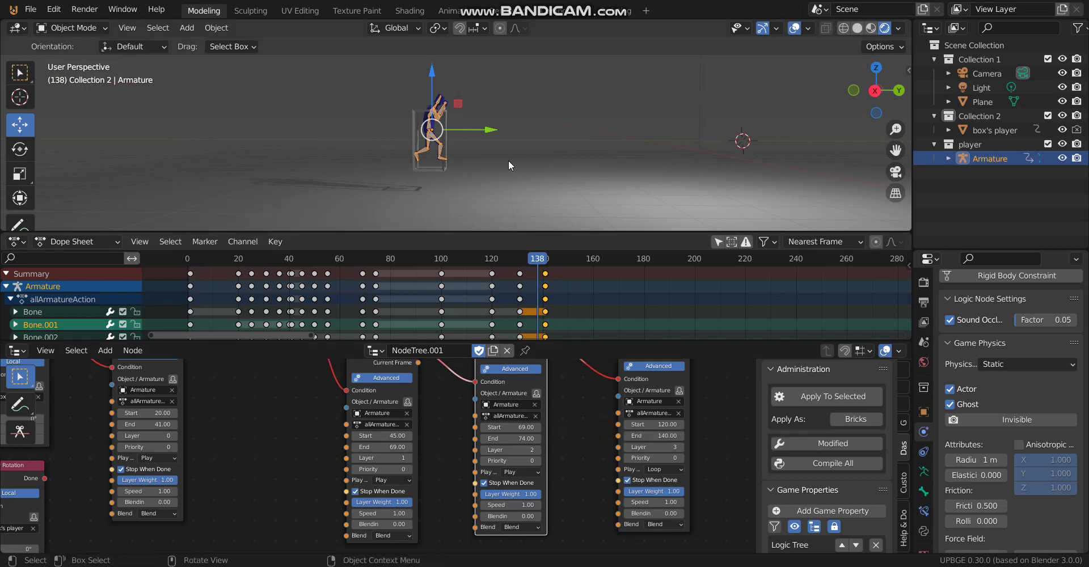
# - Run the game, move the character to check the extended animation, and stop it
pyautogui.press('p')
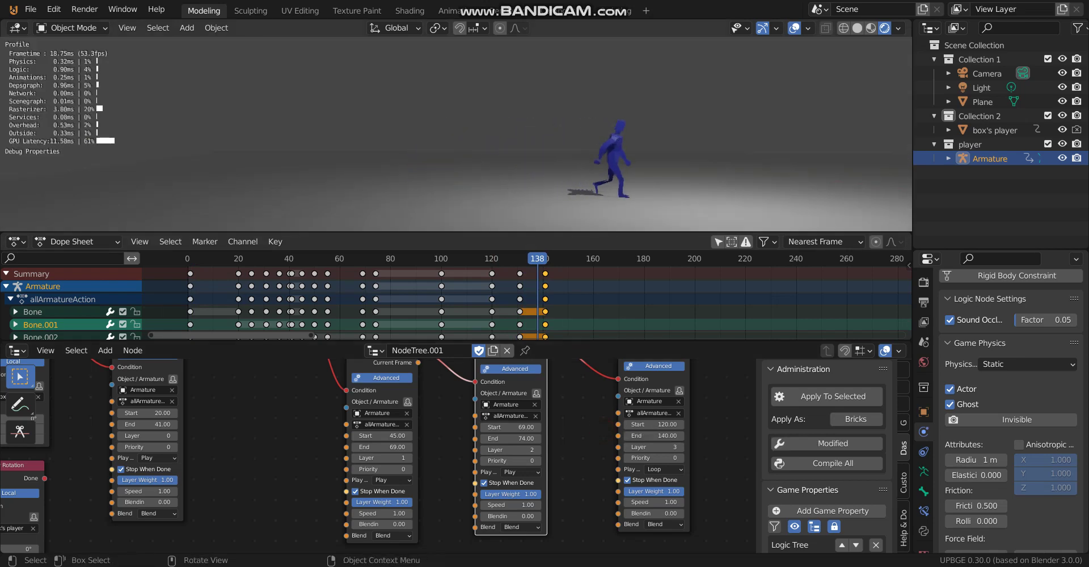
pyautogui.press('a')
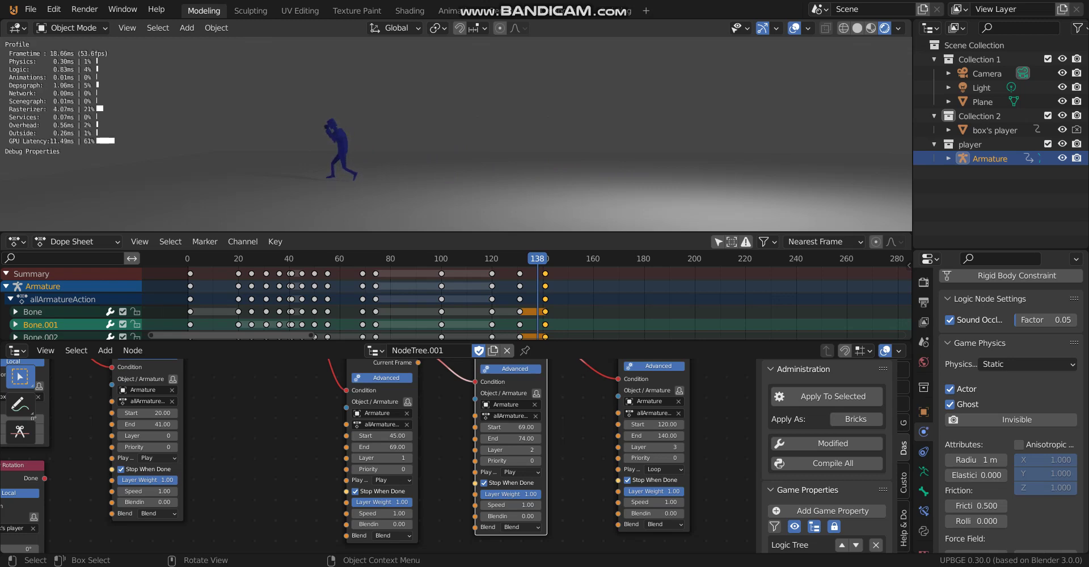
pyautogui.press('Escape')
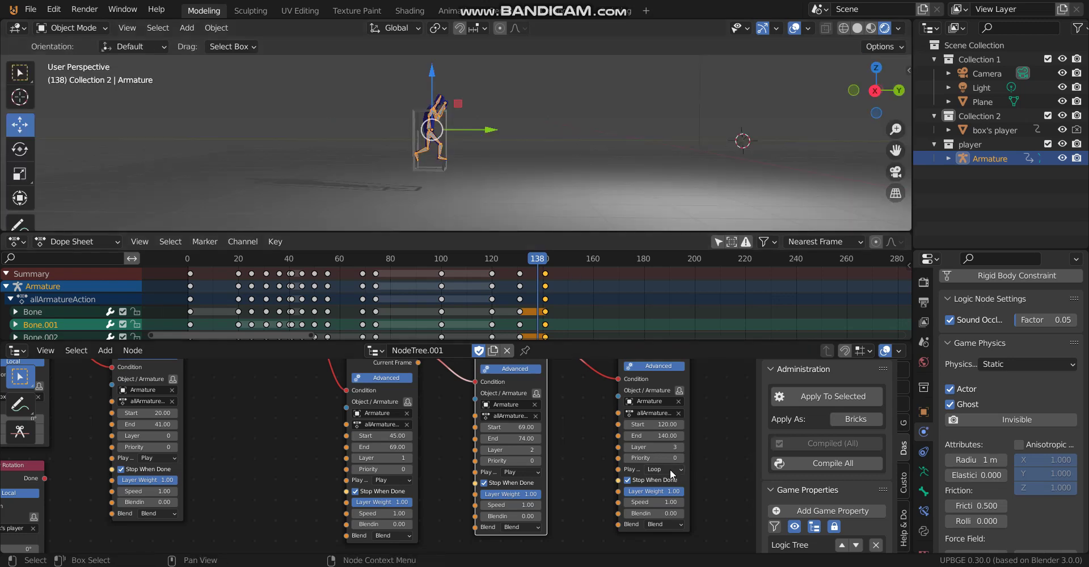
# - Try the Play Stop and Loop Stop modes on the last Play Animation node and test-run the game with Loop Stop
pyautogui.moveTo(592, 441); pyautogui.dragTo(515, 464, button='middle')
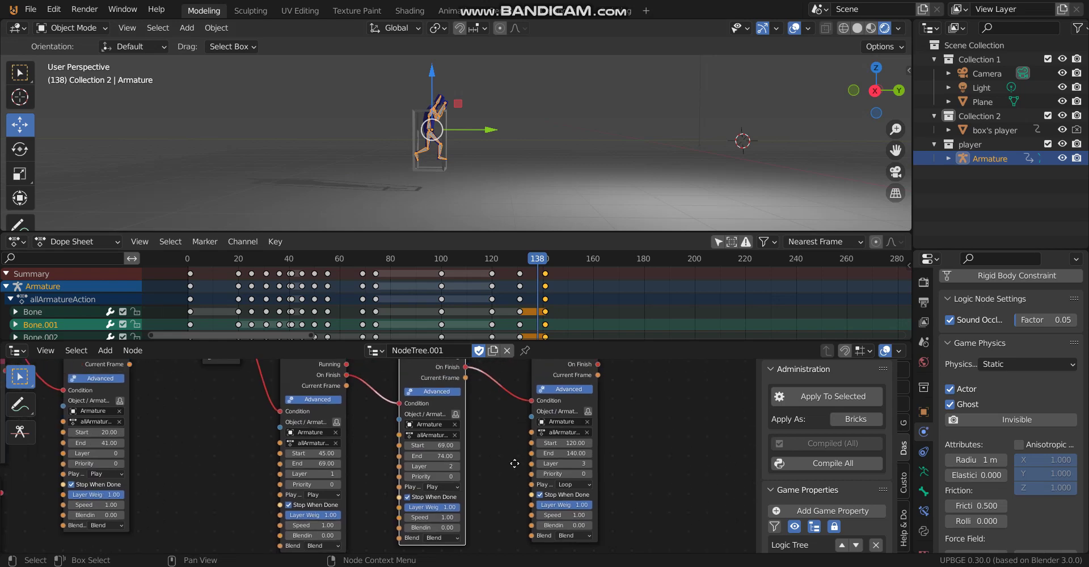
pyautogui.click(580, 485)
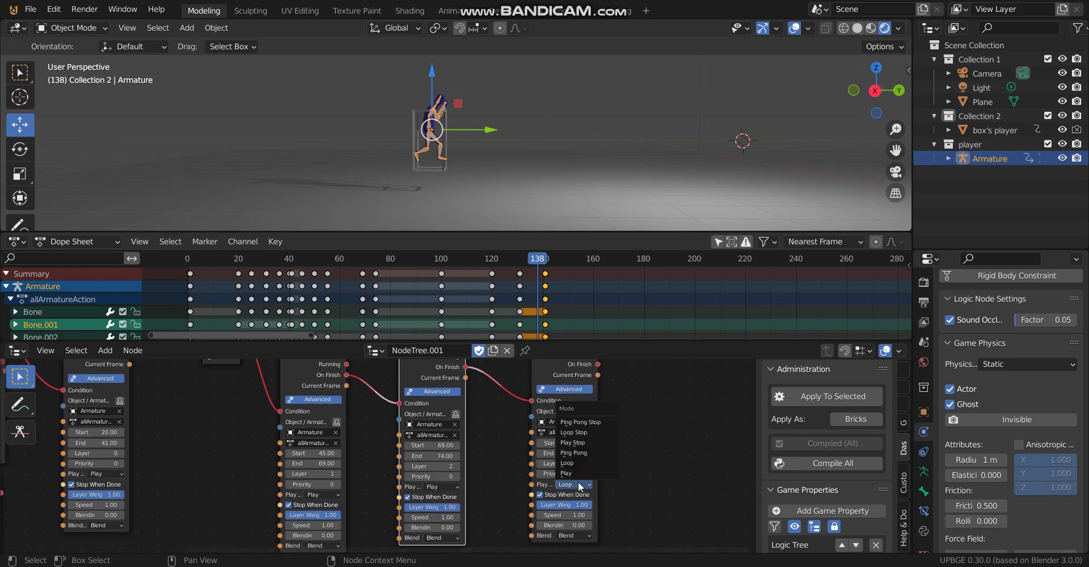
pyautogui.click(593, 443)
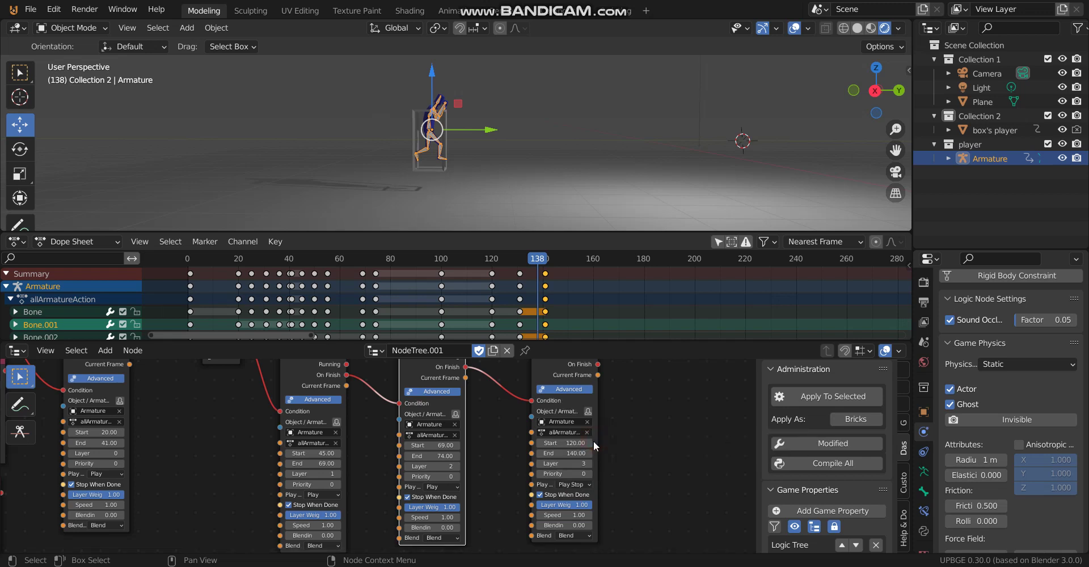
pyautogui.click(572, 485)
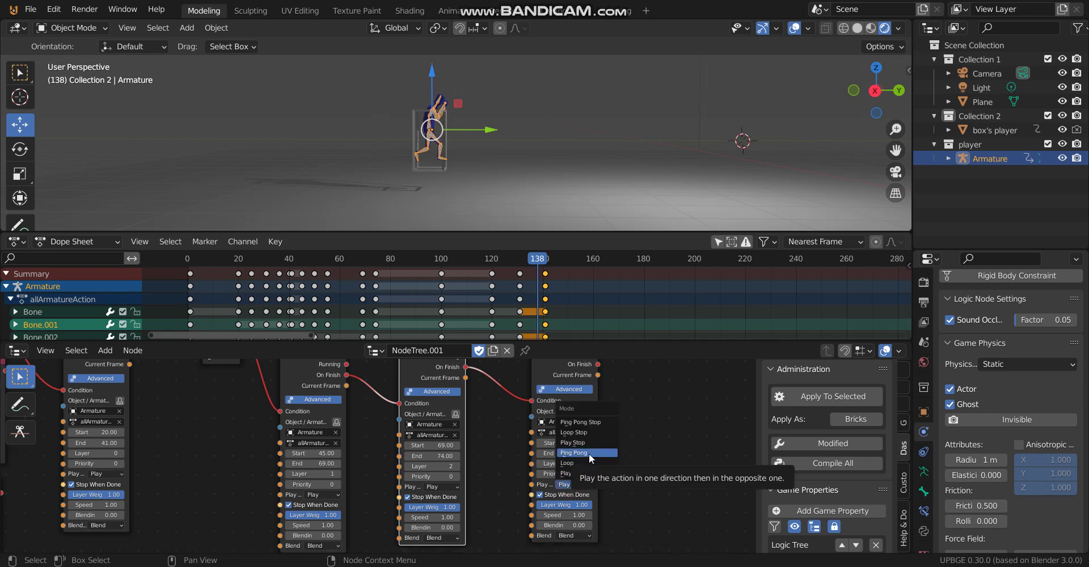
pyautogui.click(599, 432)
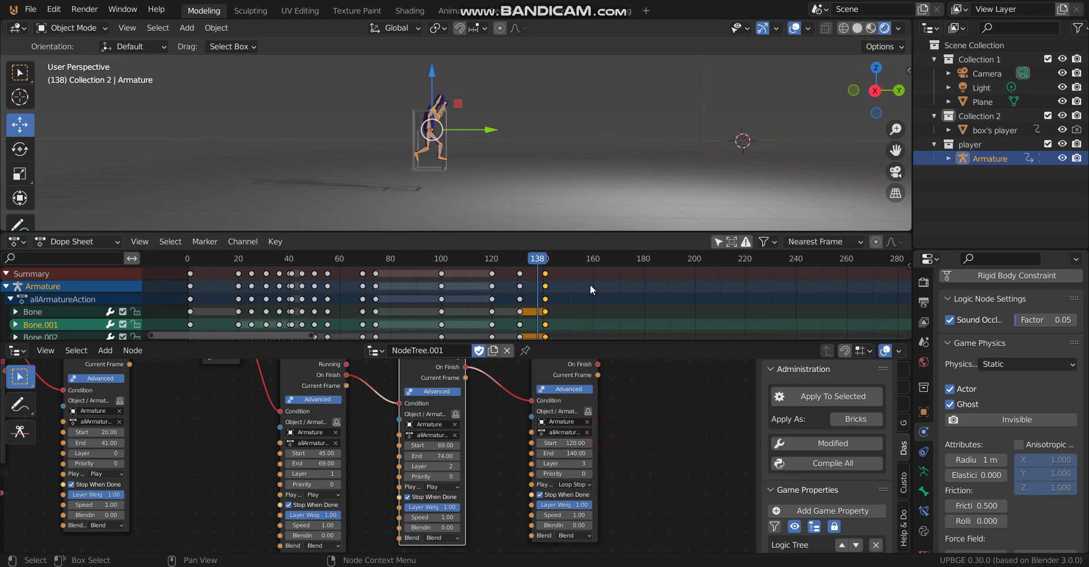
pyautogui.press('p')
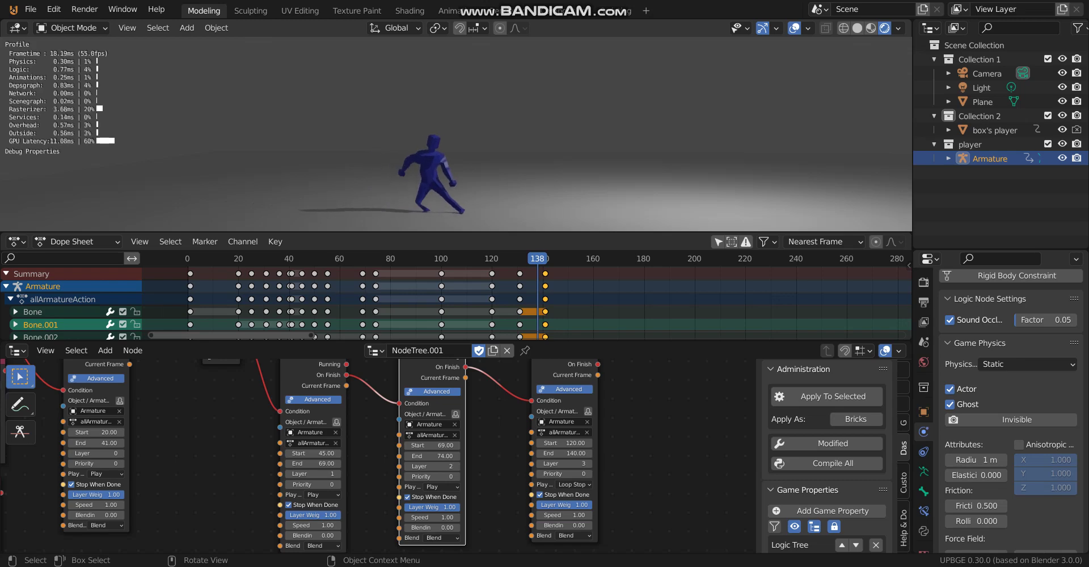
pyautogui.press('Escape')
# - Set the last Play Animation node's mode back to Loop and test-run the game
pyautogui.click(573, 484)
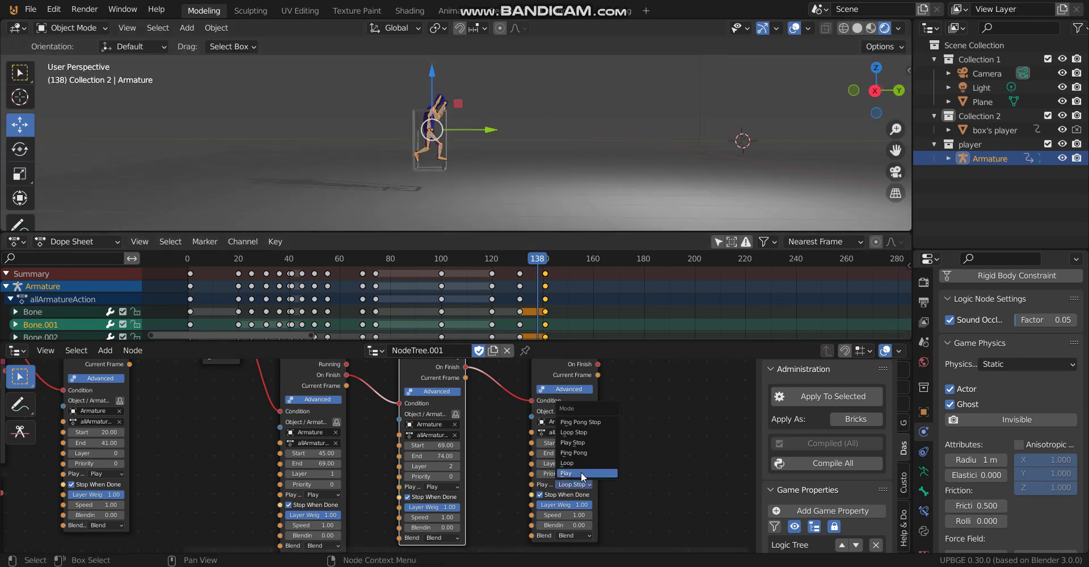
pyautogui.click(584, 464)
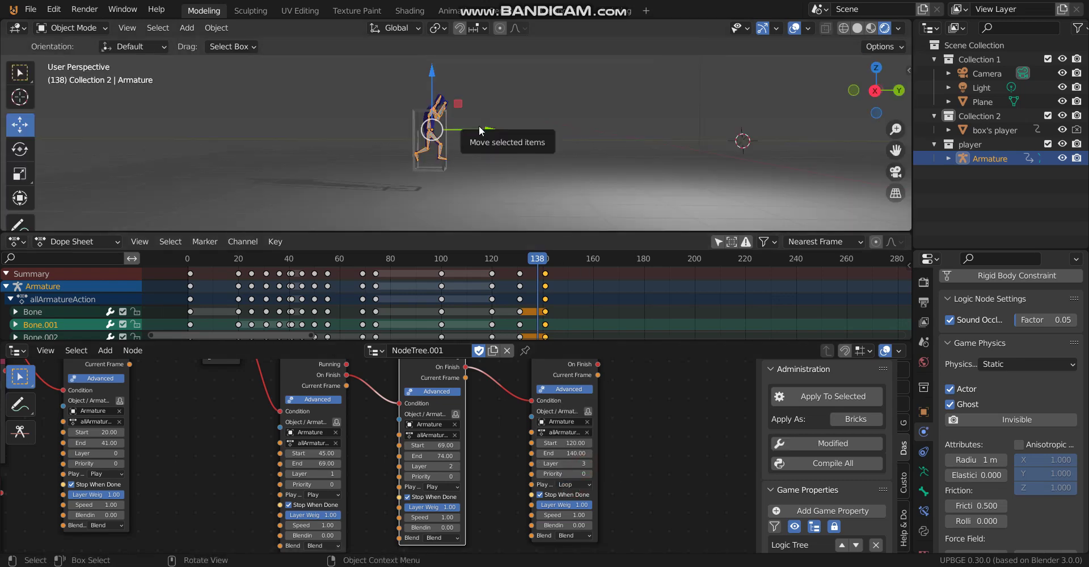
pyautogui.press('p')
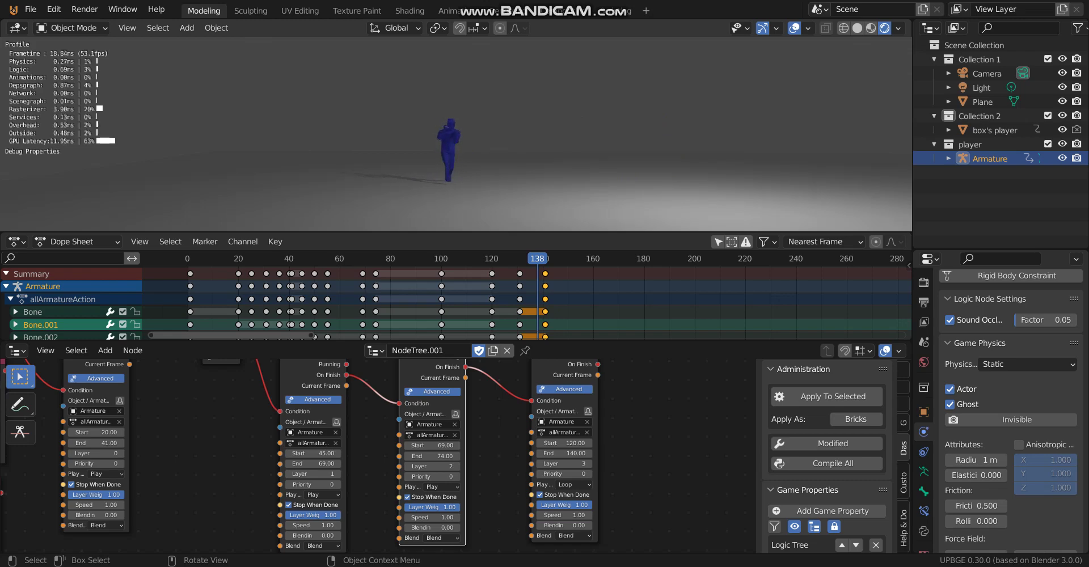
pyautogui.press('Escape')
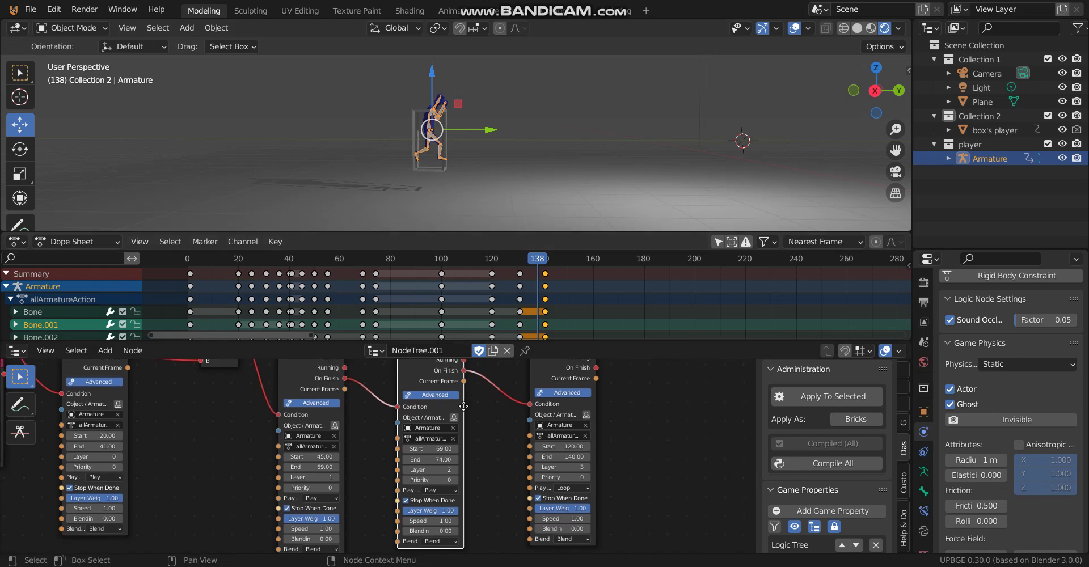
pyautogui.moveTo(487, 371); pyautogui.dragTo(443, 424, button='middle')
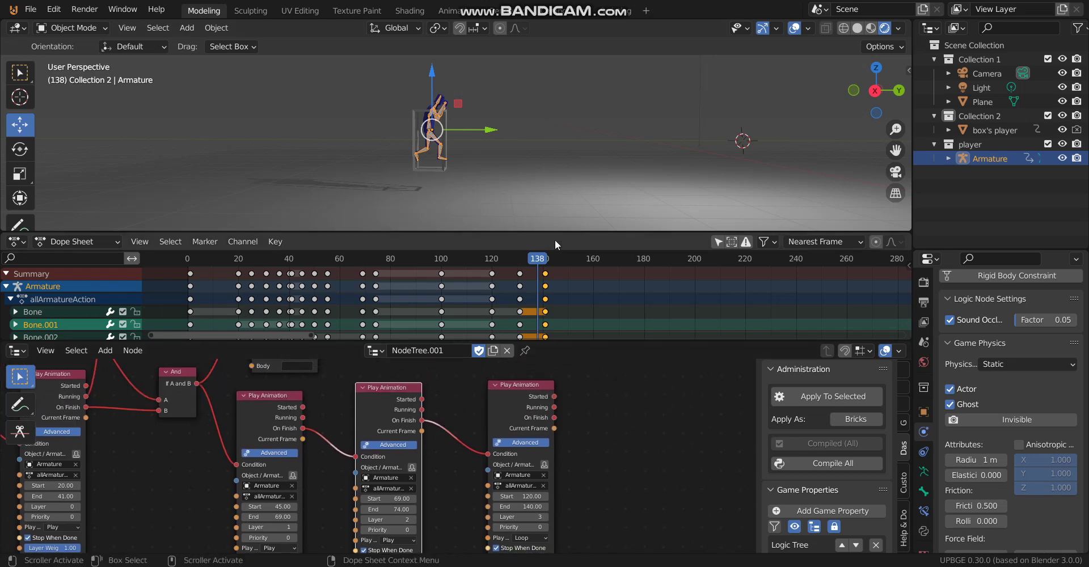